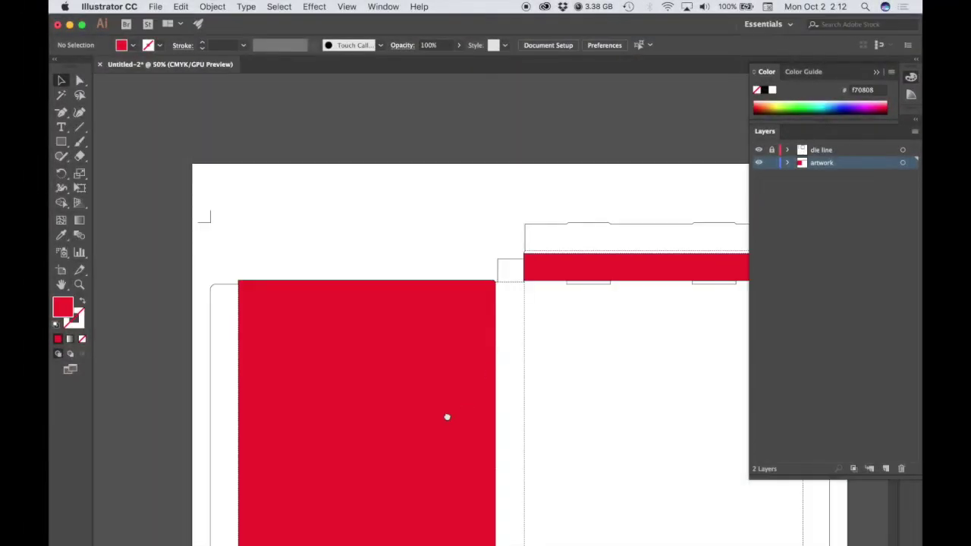
Pan the canvas to show the whole red lid panel, then move the Illustrator window down
drag(447, 416, 516, 293)
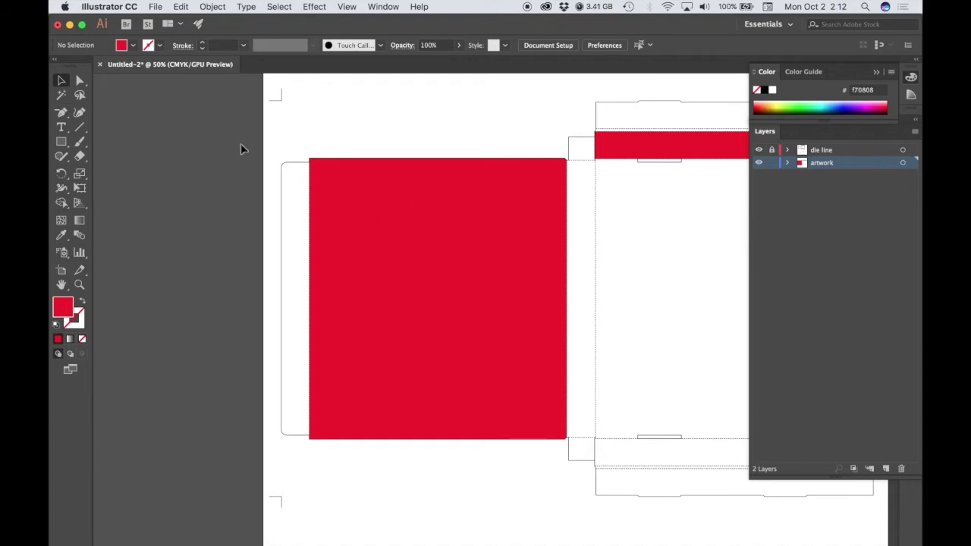
drag(665, 30, 557, 225)
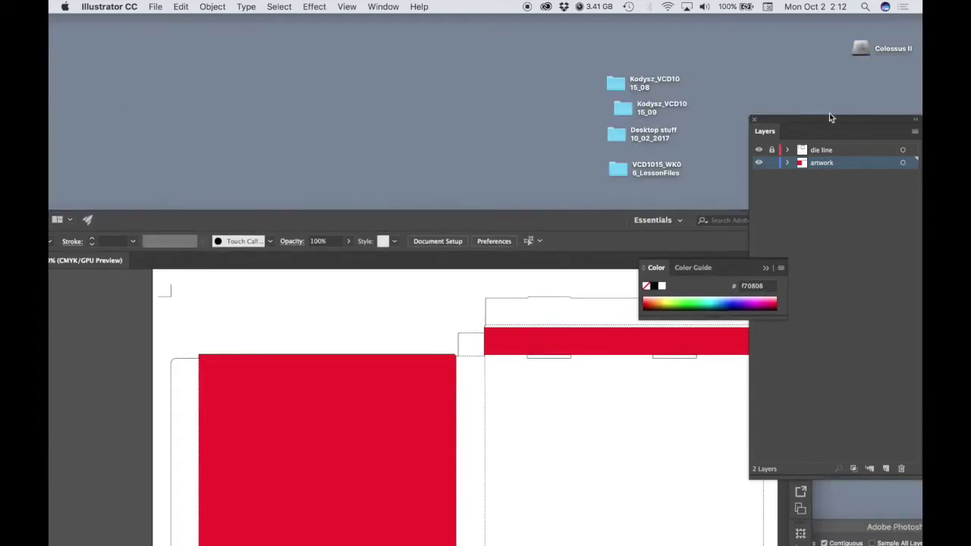
Open VCD1015_WK06_LessonFiles, drag CapresePizza.png out of it, and preview L2_start.ai
drag(829, 117, 786, 241)
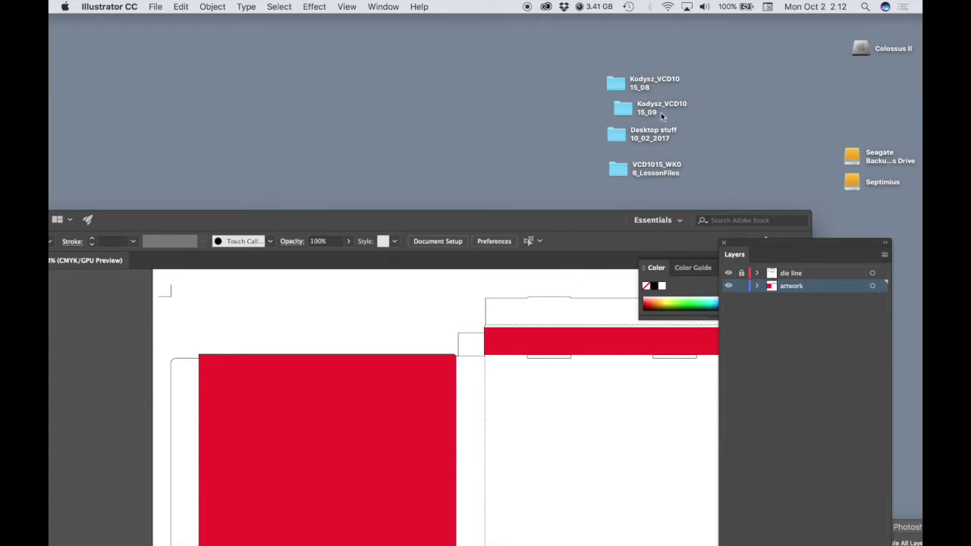
double_click(618, 170)
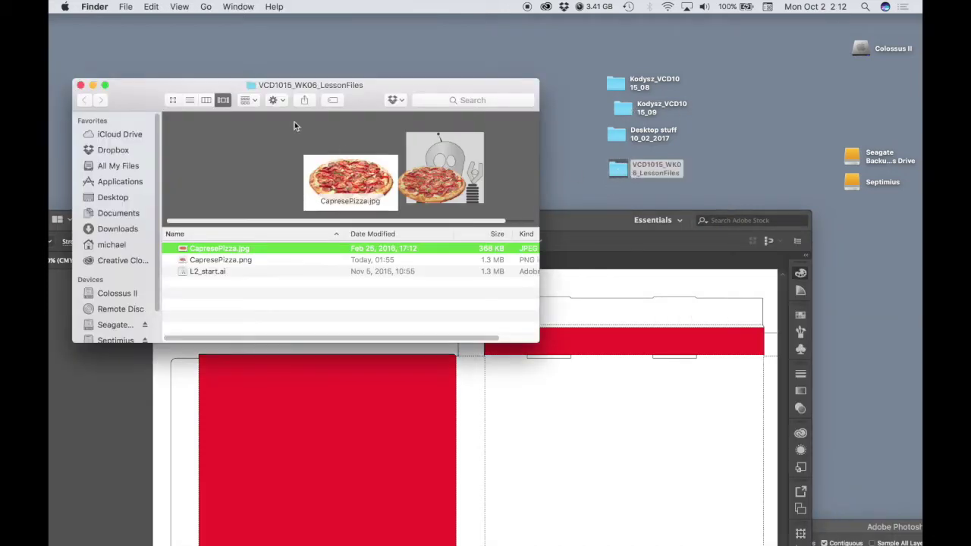
drag(210, 85, 392, 21)
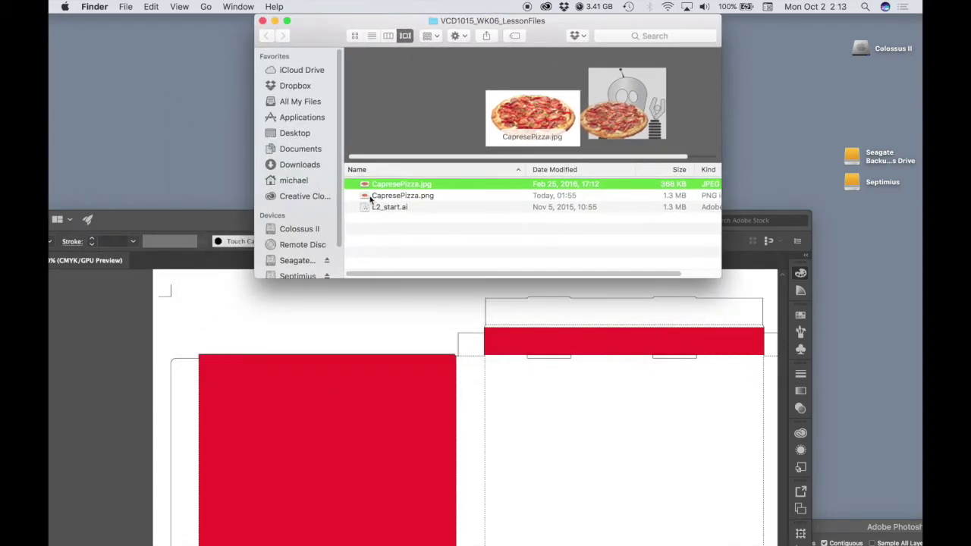
drag(372, 195, 816, 531)
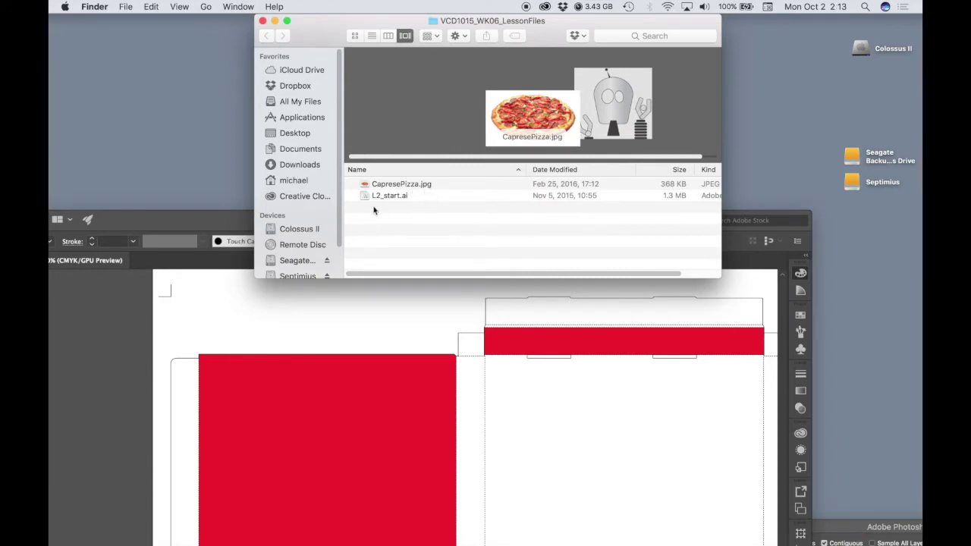
click(368, 199)
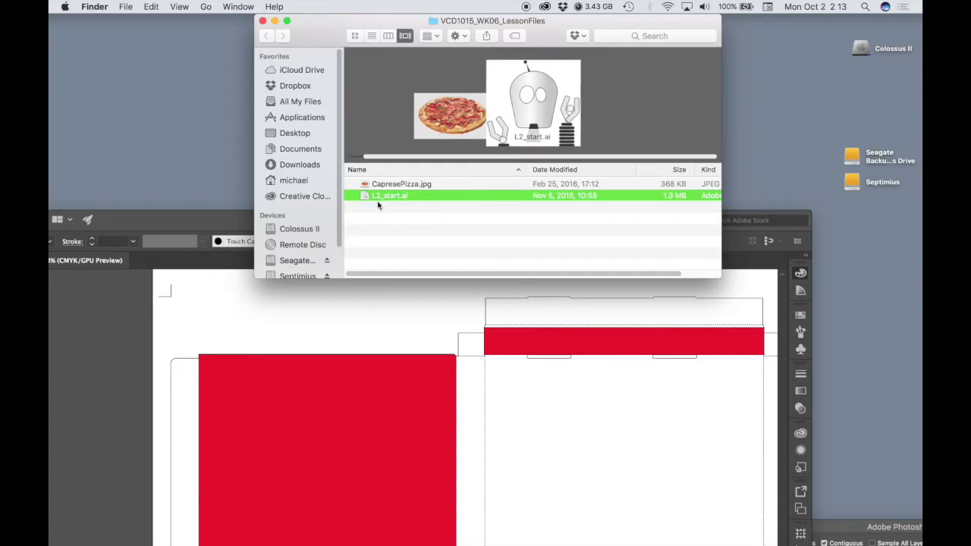
mouse_move(548, 90)
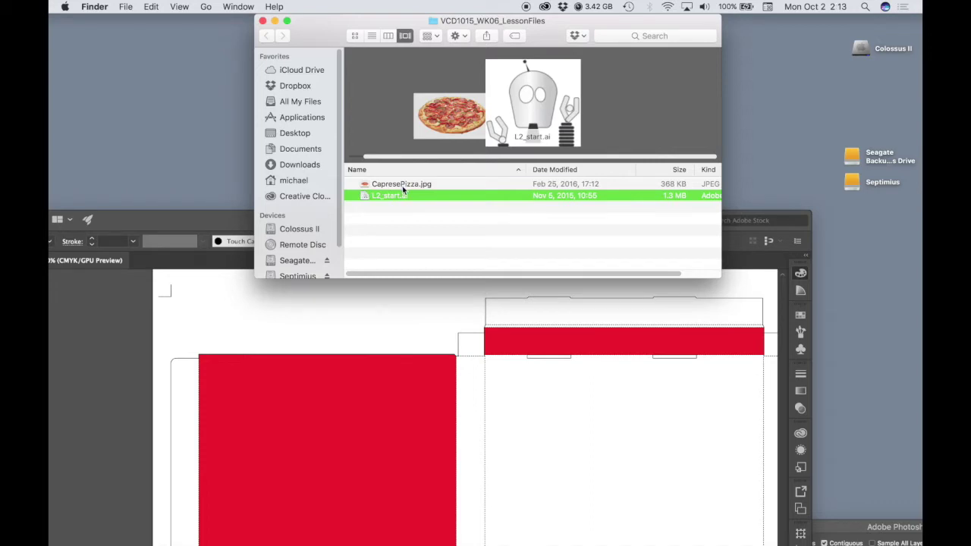
click(206, 220)
Maximise Illustrator and place CapresePizza.jpg from the Desktop's VCD1015_WK06_LessonFiles folder
drag(205, 220, 341, 297)
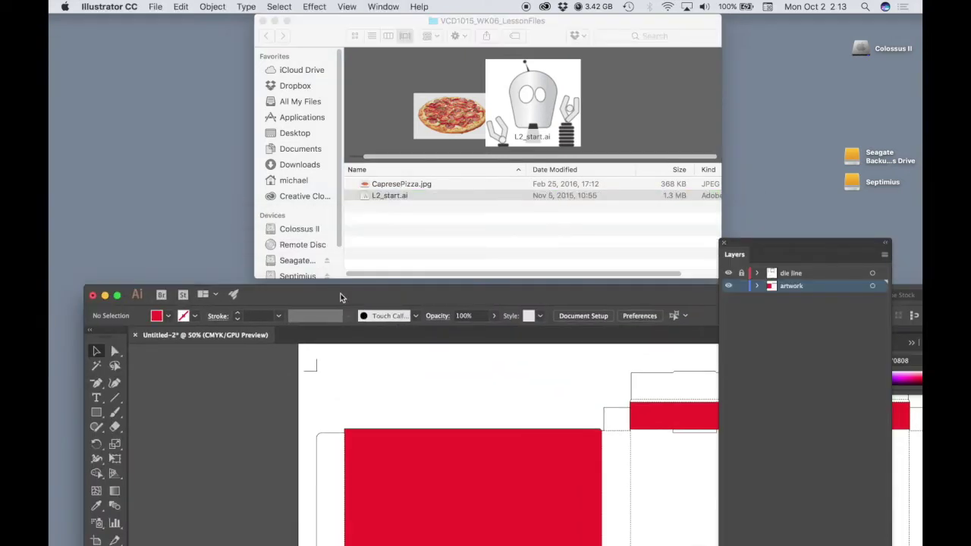
double_click(341, 297)
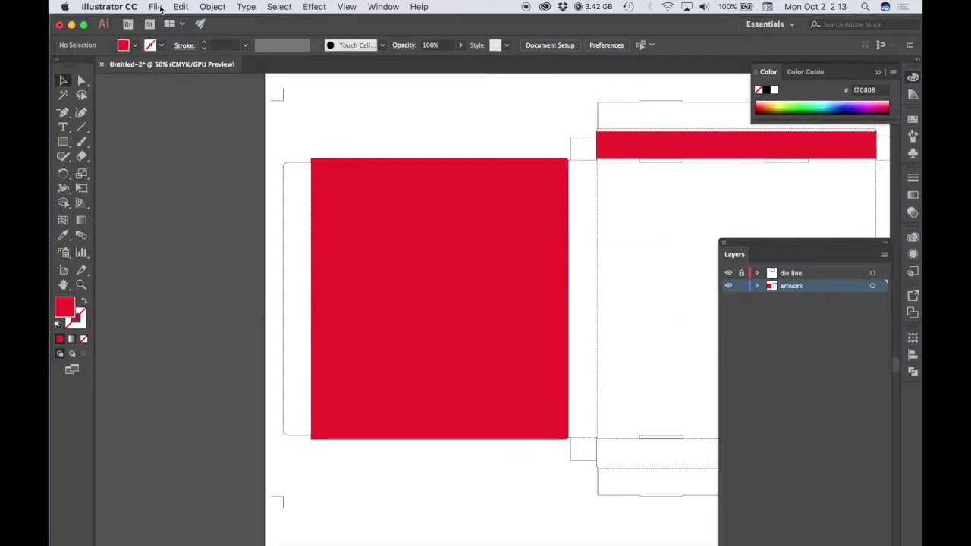
click(155, 7)
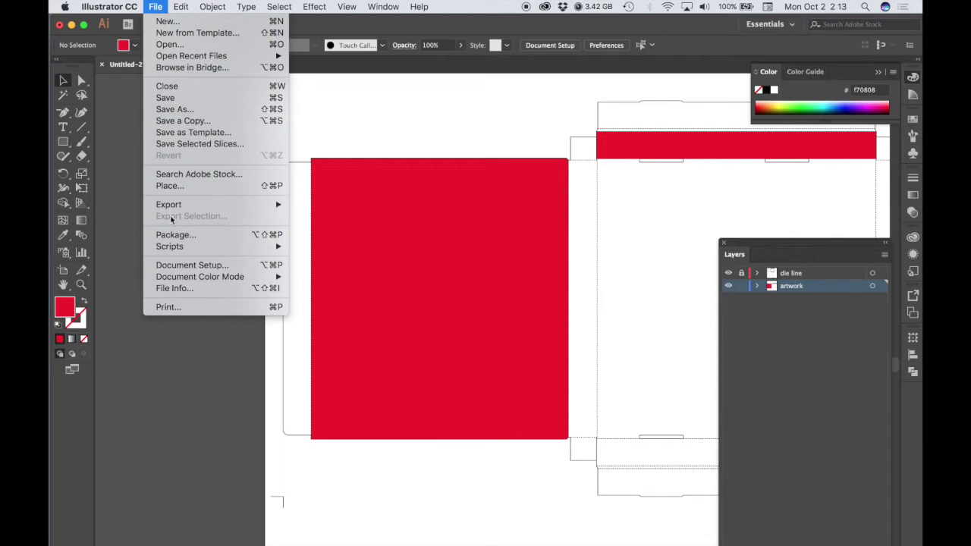
click(168, 189)
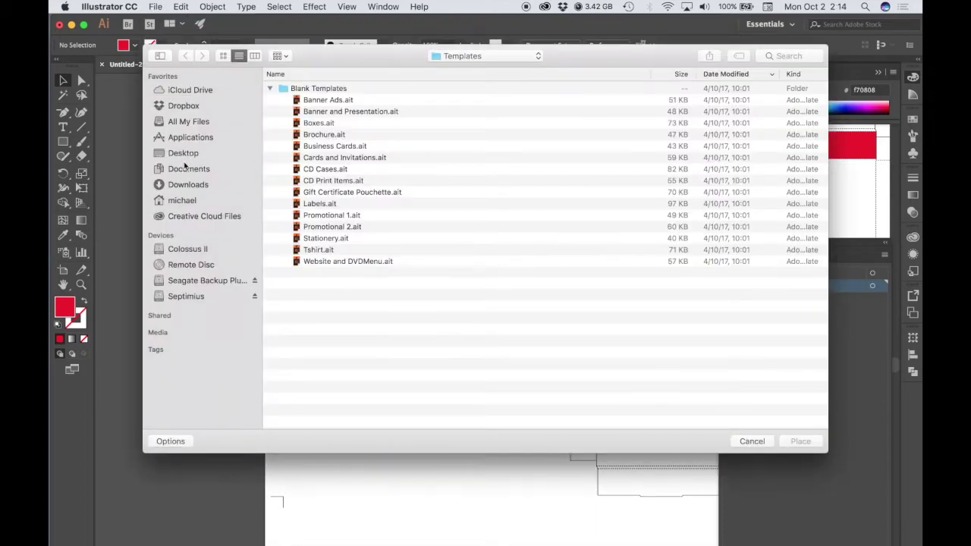
click(182, 153)
click(338, 90)
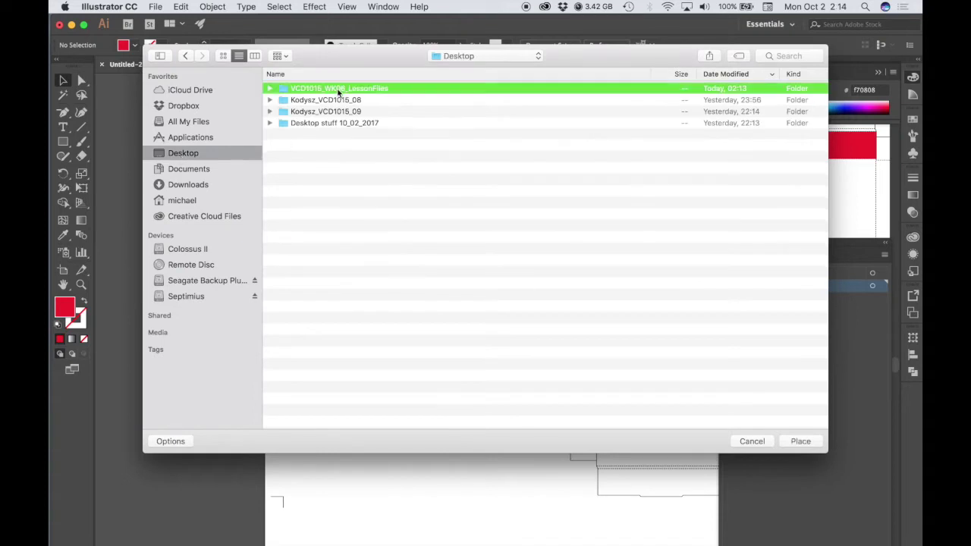
double_click(338, 89)
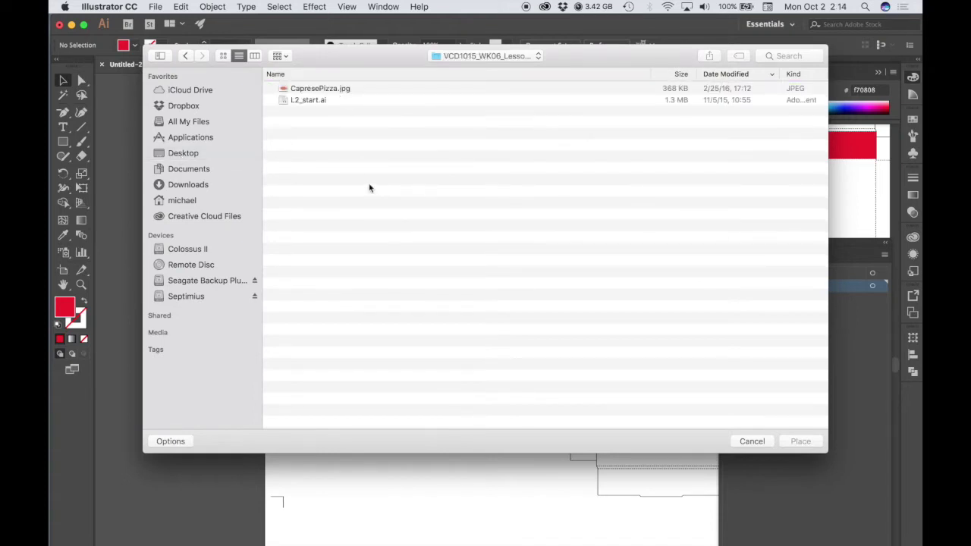
click(327, 92)
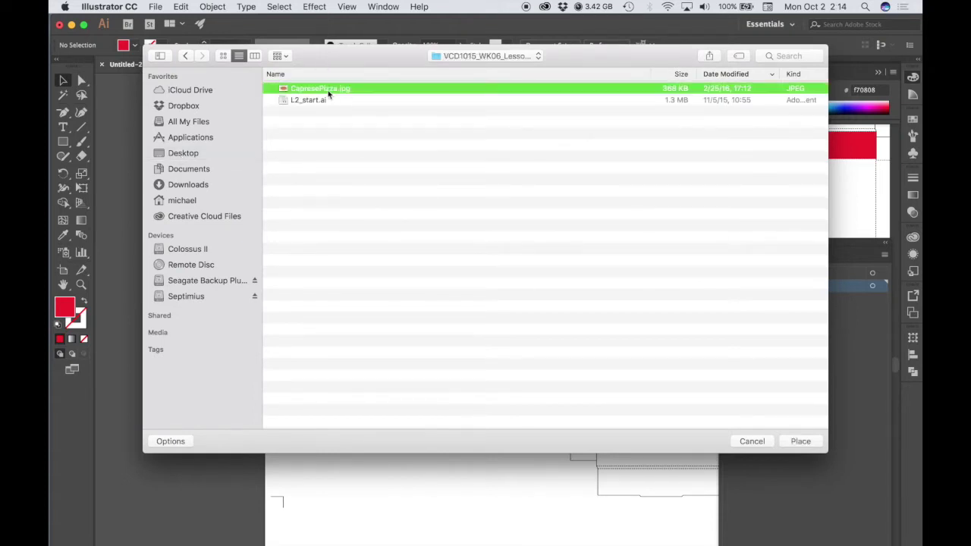
click(800, 441)
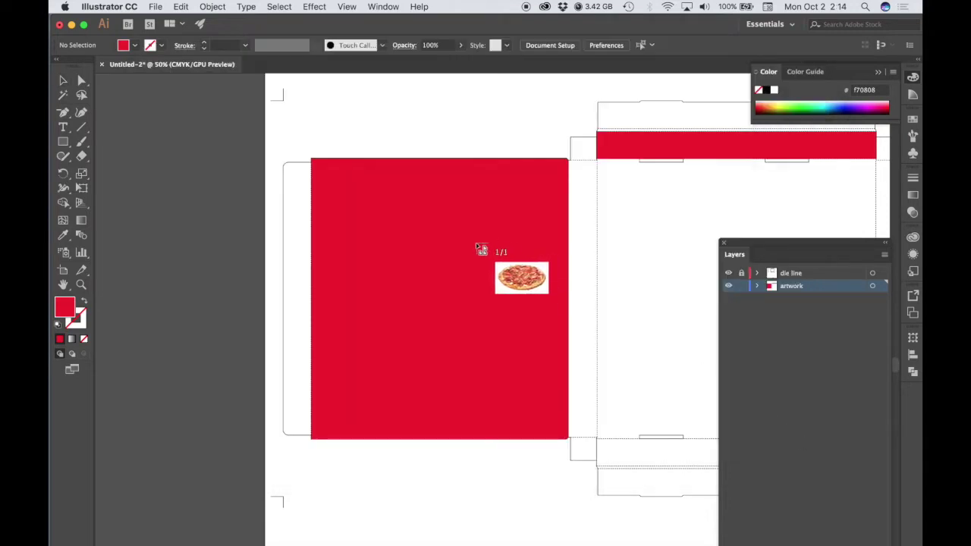
Drop the pizza image on the red lid, enlarge it proportionally, and rotate it 90°
click(375, 203)
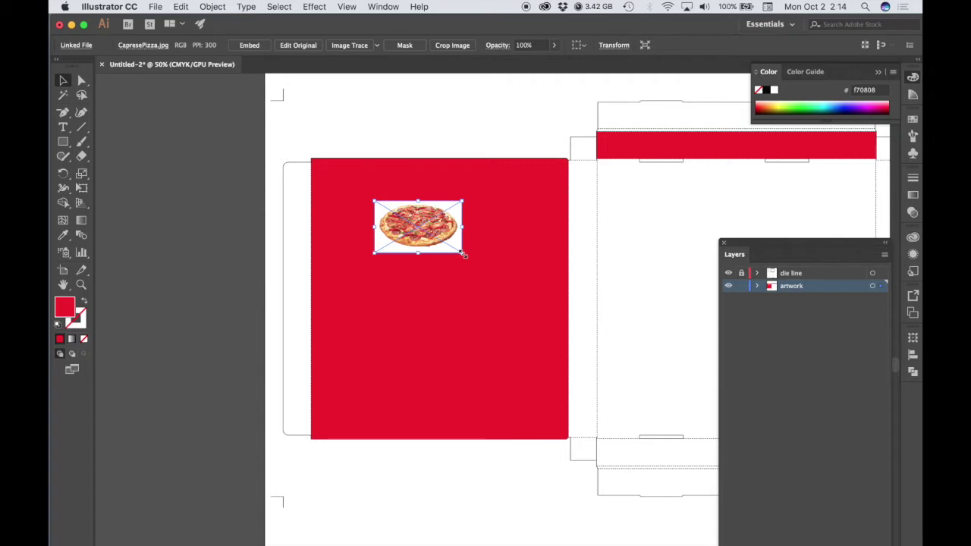
drag(462, 253, 568, 353)
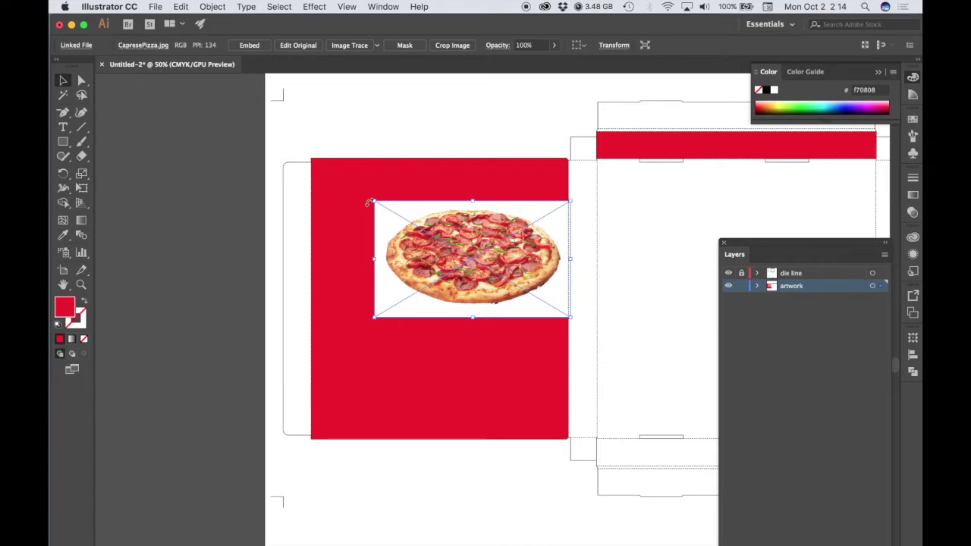
drag(370, 201, 504, 174)
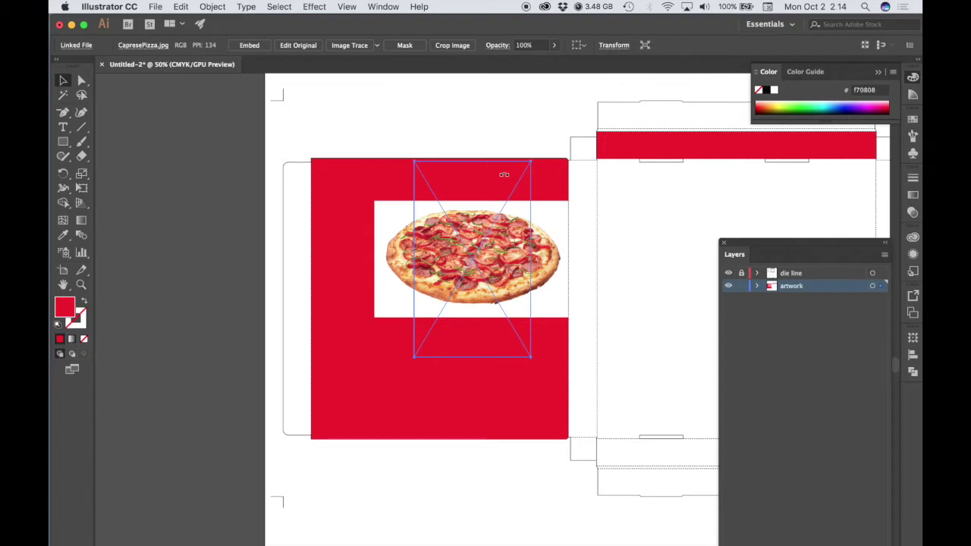
Move the pizza image down on the lid and enlarge it past the lid's edges
drag(504, 174, 503, 175)
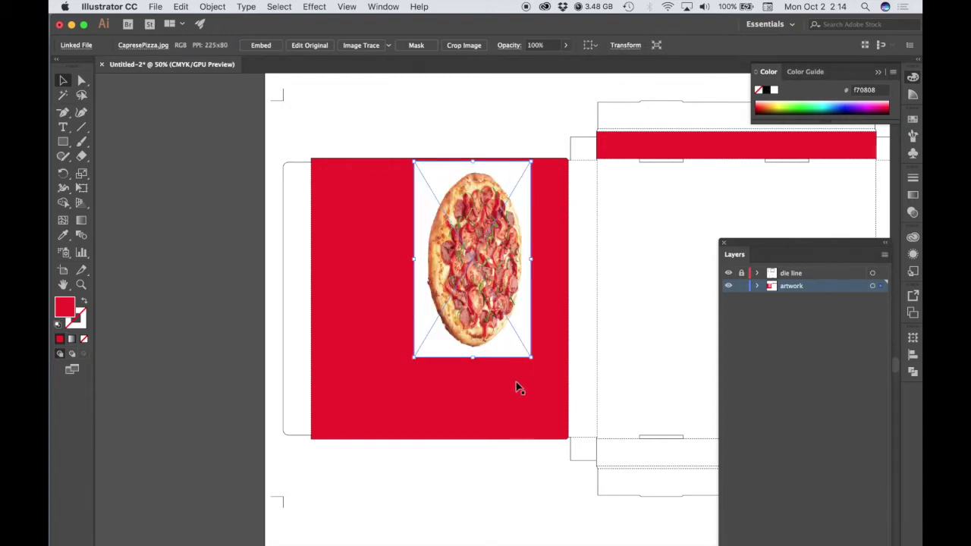
drag(499, 269, 494, 333)
drag(536, 405, 501, 373)
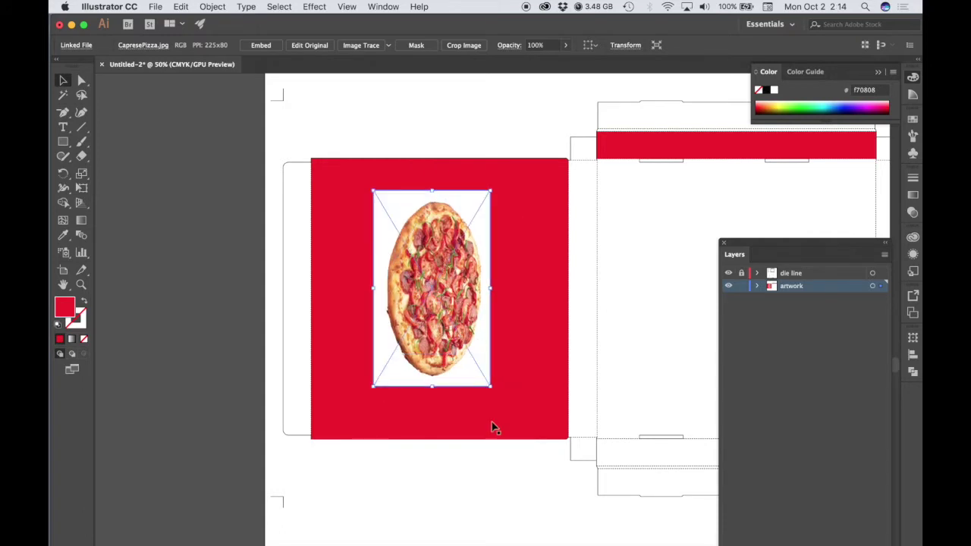
drag(491, 386, 575, 492)
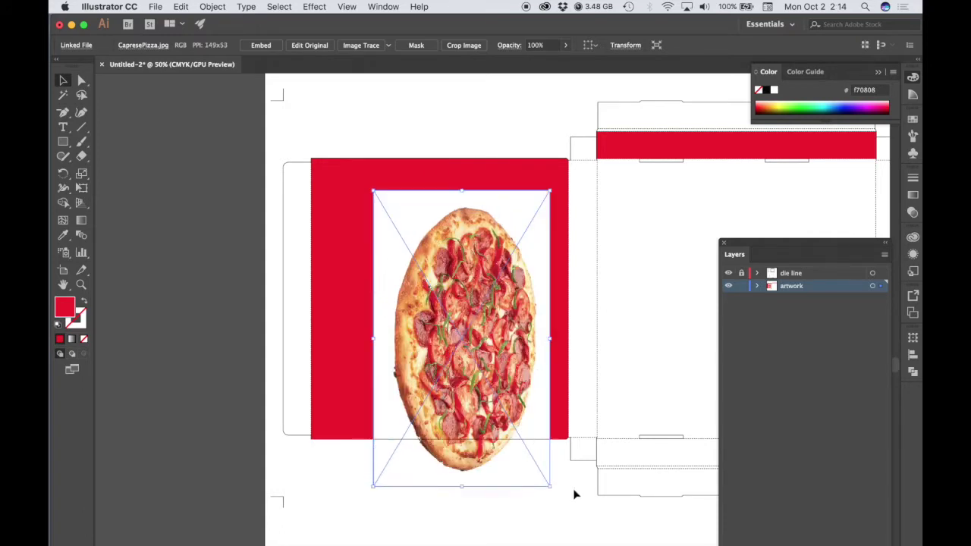
Reposition the enlarged pizza over the lid, shrink it to fit the panel, and deselect
drag(474, 371, 445, 327)
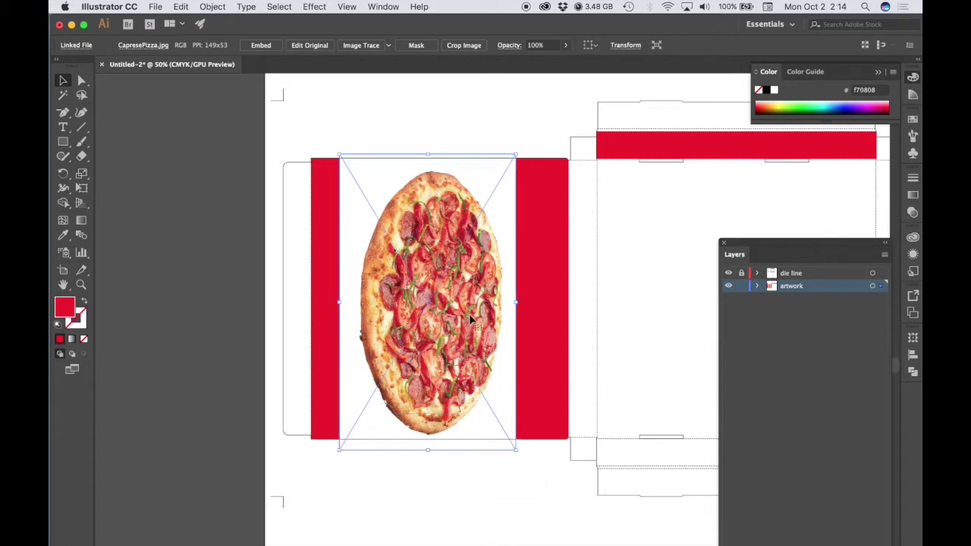
drag(495, 355, 480, 392)
drag(434, 352, 460, 323)
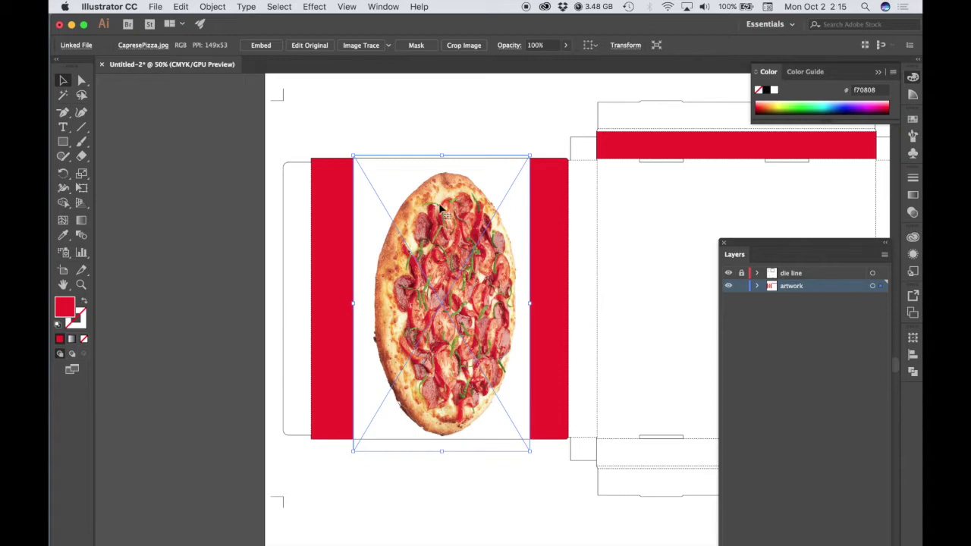
drag(455, 292, 444, 278)
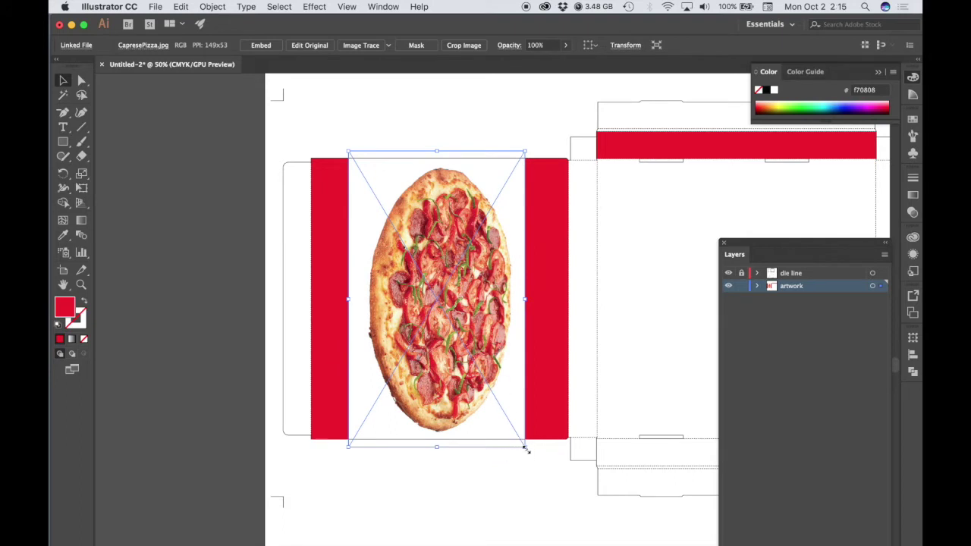
drag(525, 447, 501, 403)
key(super+shift+a)
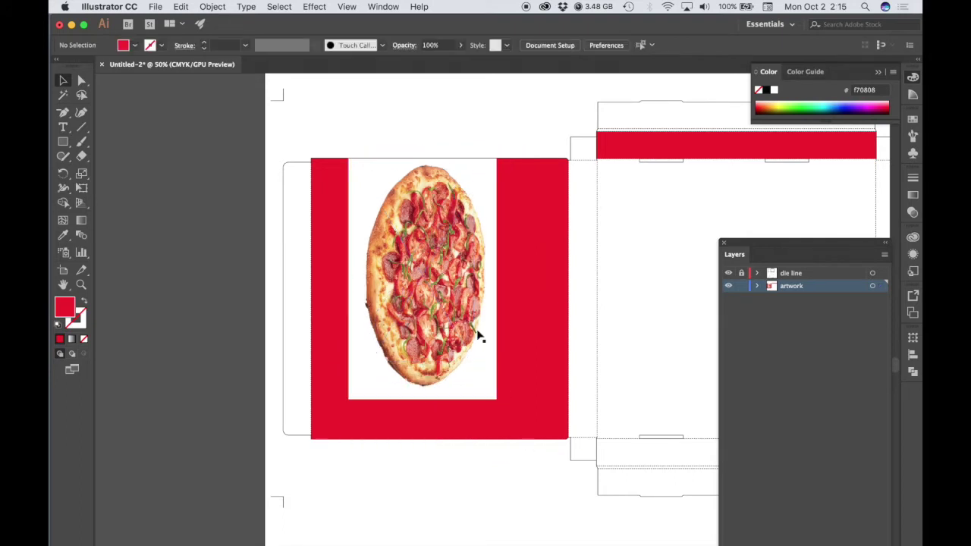
Shift the pizza photo down-right to centre it on the lid, then deselect and check the zoom
drag(431, 273, 454, 293)
click(517, 495)
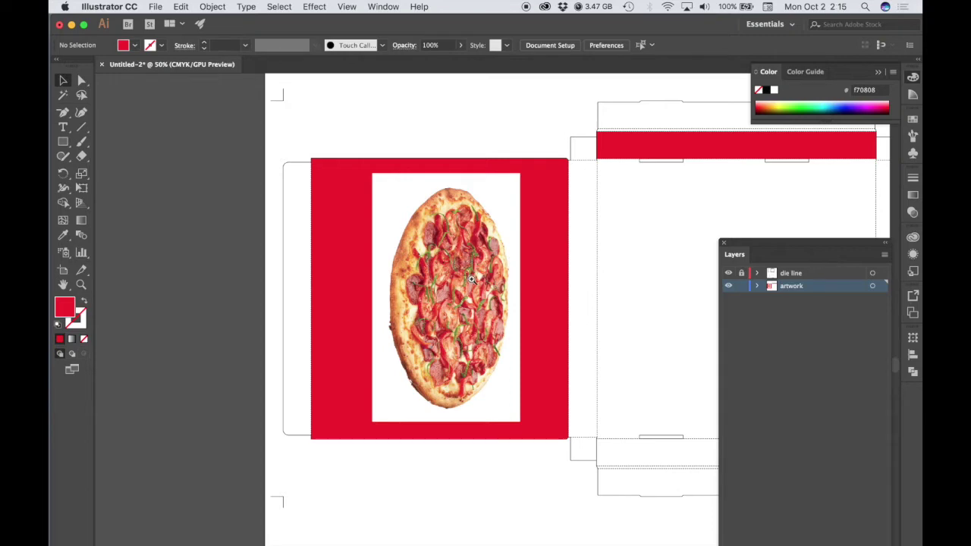
key(super+equal)
key(super+equal)
key(super+equal)
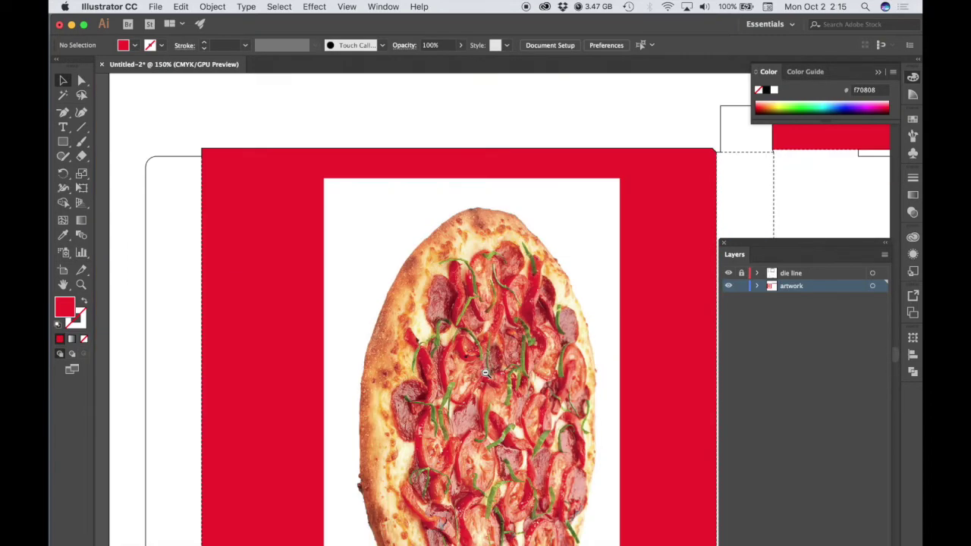
key(super+minus)
scroll(471, 342, down, 5)
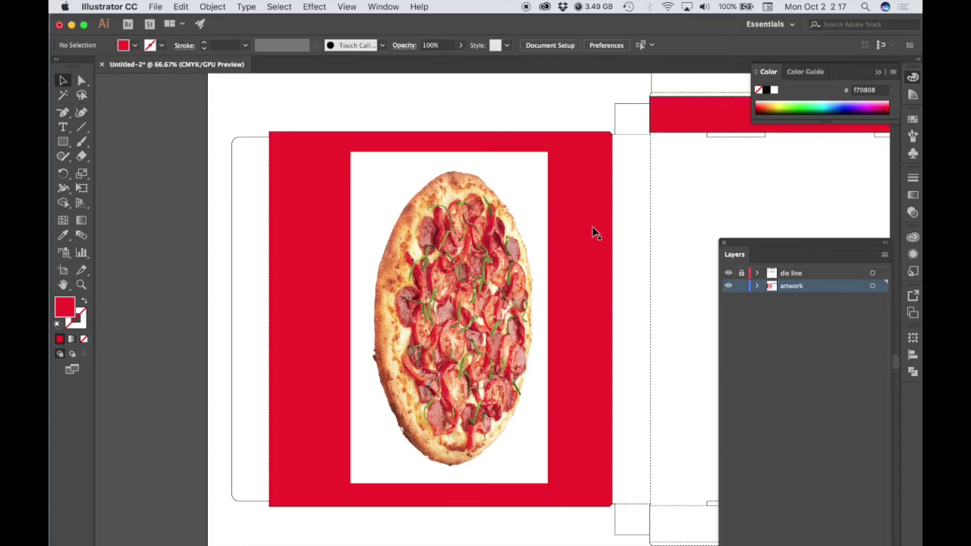
click(64, 115)
With the Pen tool at 100% zoom, trace anchors up the pizza's left edge and across its top
click(64, 114)
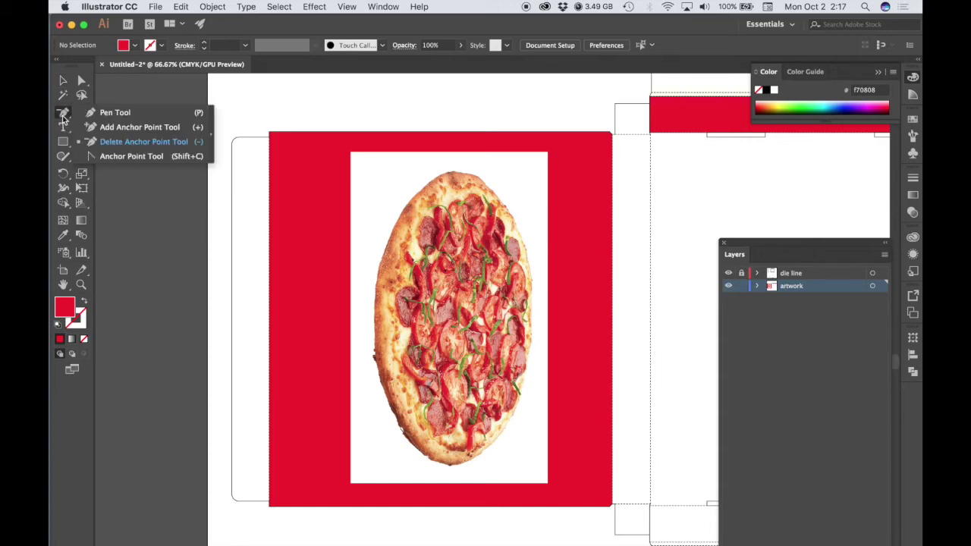
click(115, 114)
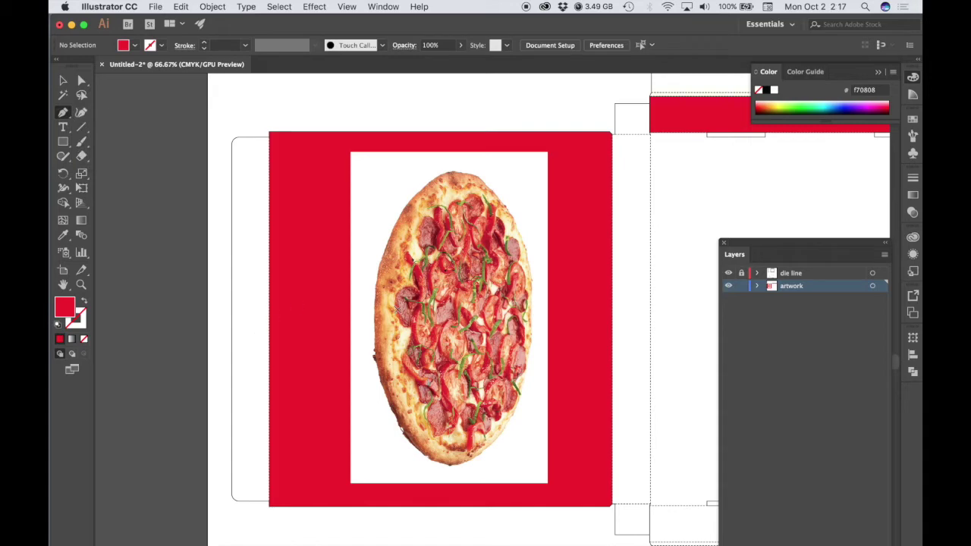
key(super+equal)
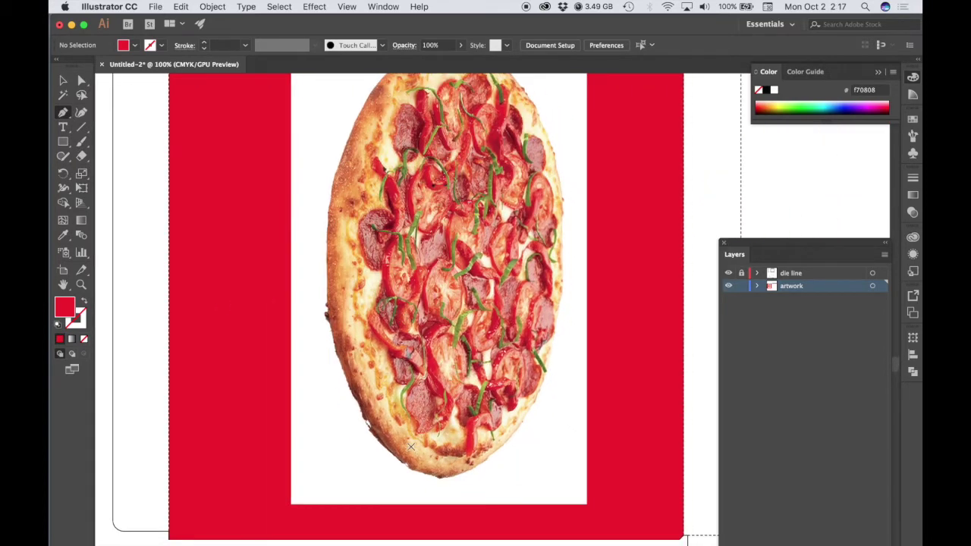
drag(402, 462, 369, 434)
drag(349, 383, 340, 364)
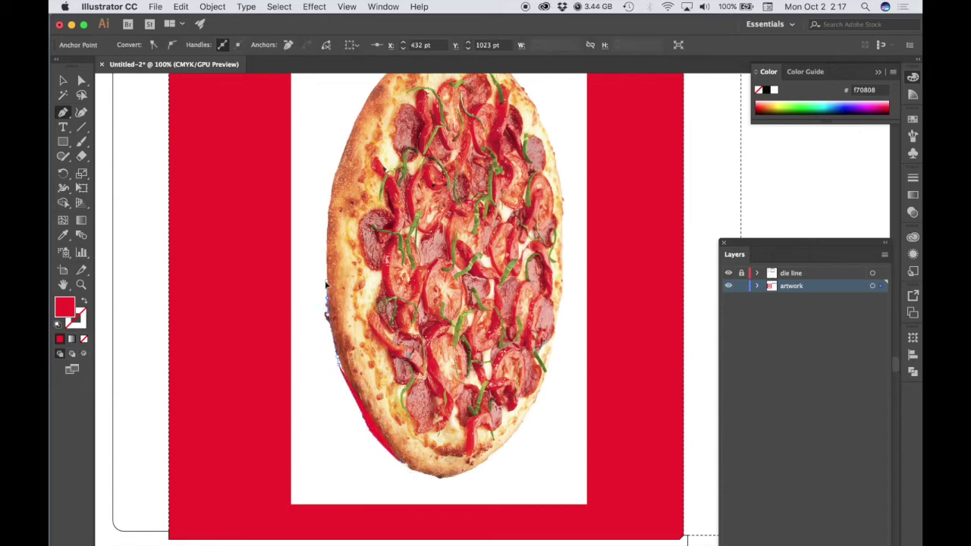
drag(328, 293, 305, 333)
click(327, 197)
drag(330, 268, 344, 255)
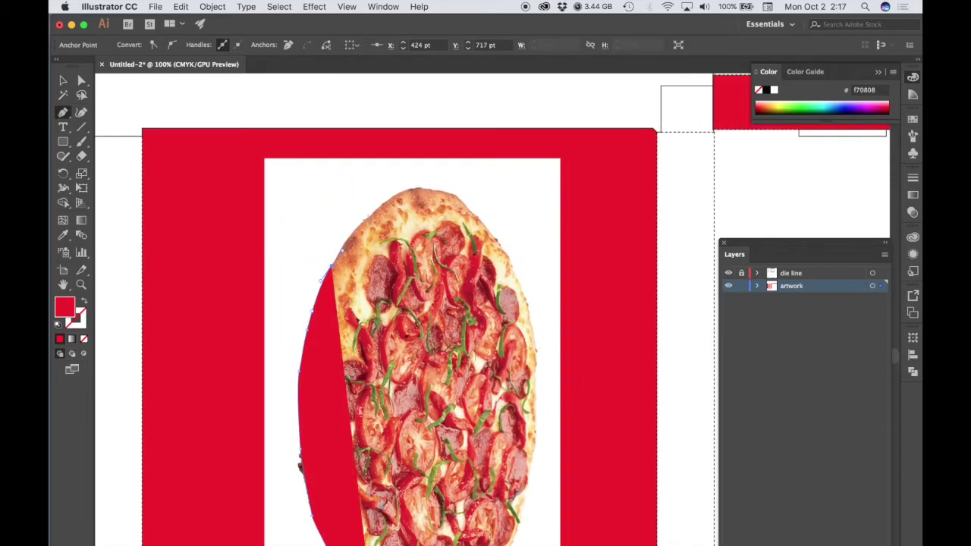
click(370, 215)
click(405, 187)
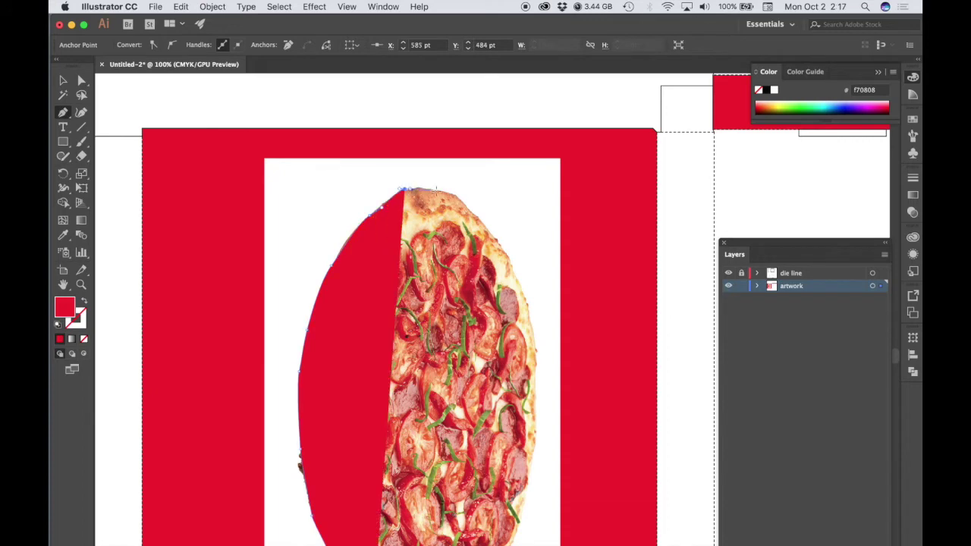
click(437, 189)
click(463, 204)
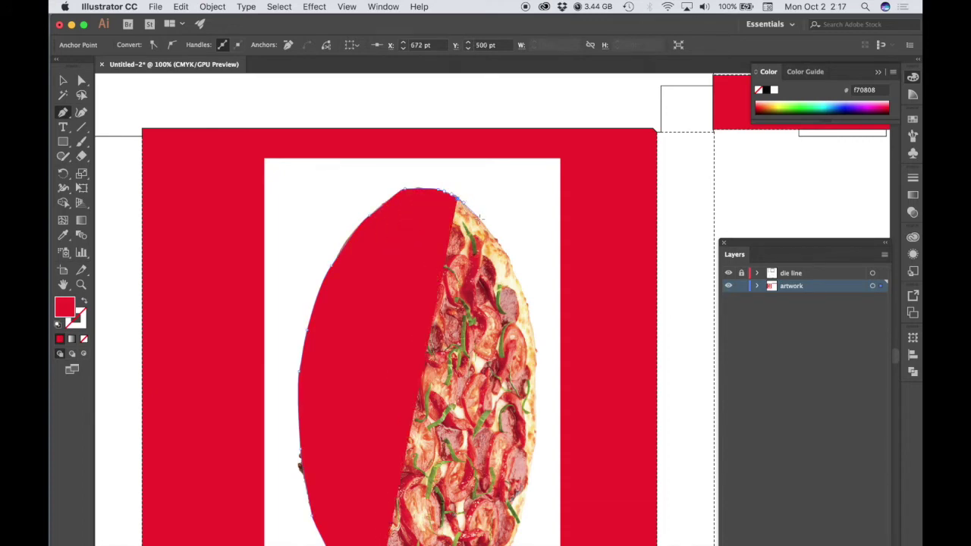
click(479, 224)
click(504, 253)
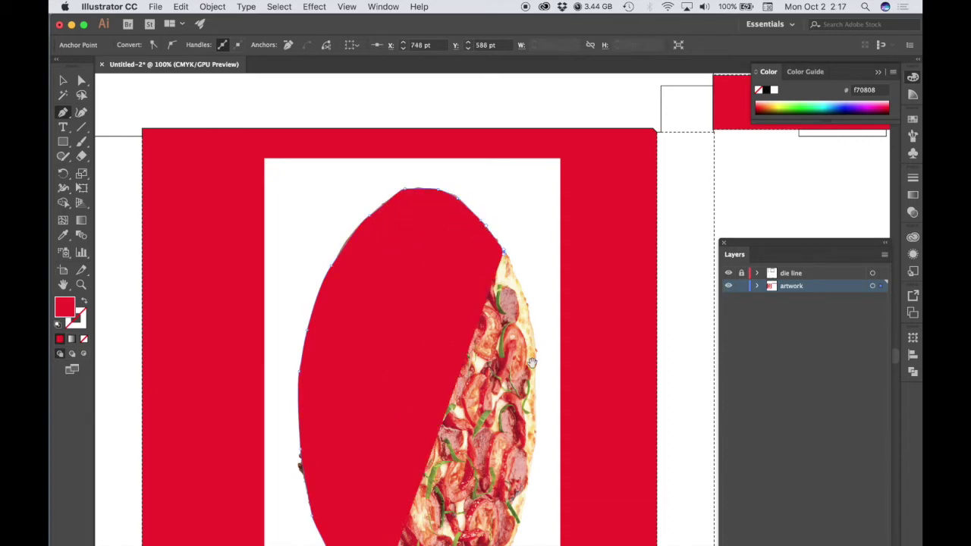
Continue the outline down the right edge and bottom crust, close it, and swap the red fill to stroke
scroll(504, 254, down, 3)
scroll(503, 253, right, 1)
click(493, 208)
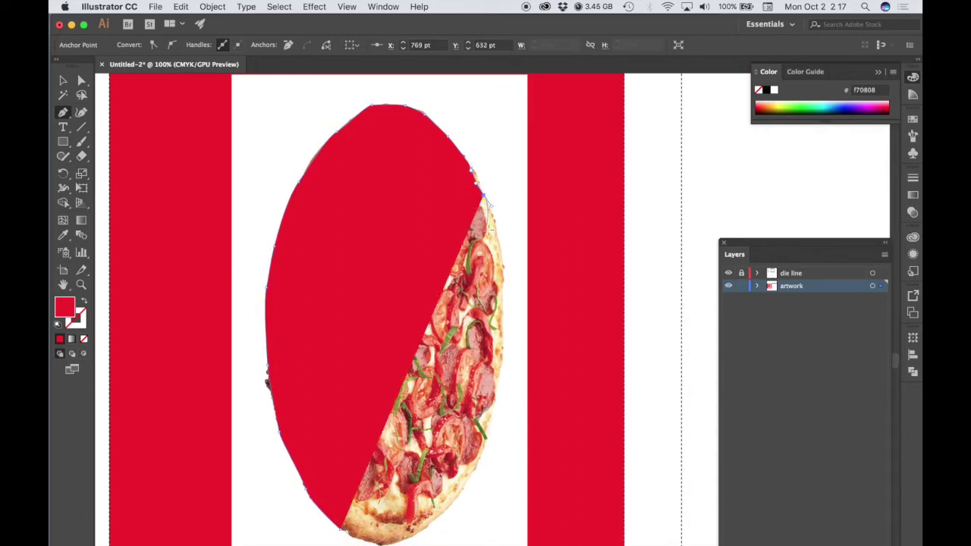
click(499, 243)
click(504, 280)
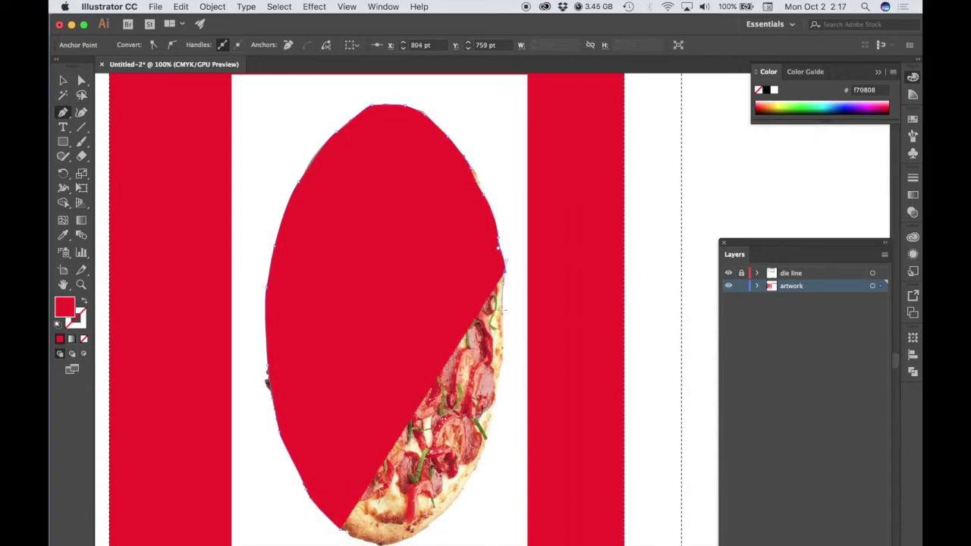
click(499, 317)
drag(509, 362, 513, 313)
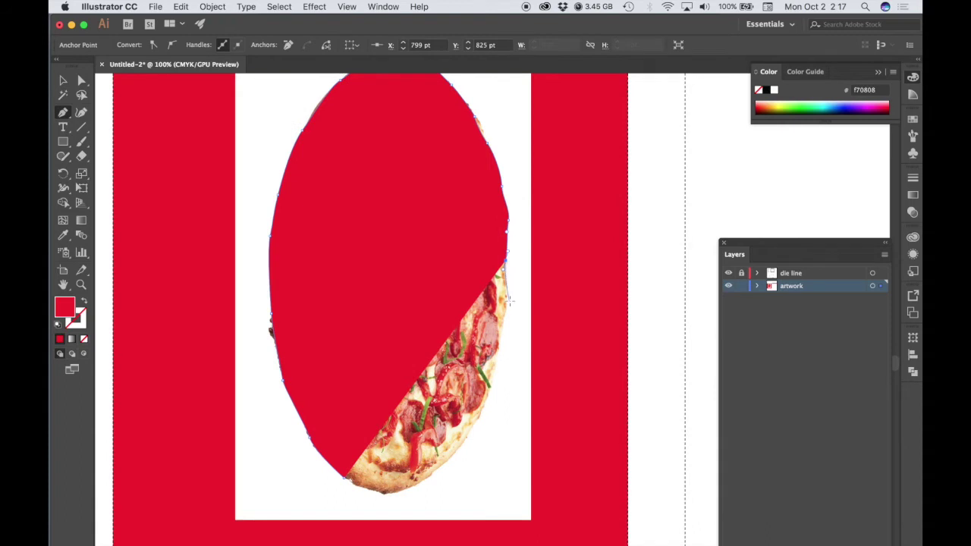
click(508, 302)
click(500, 343)
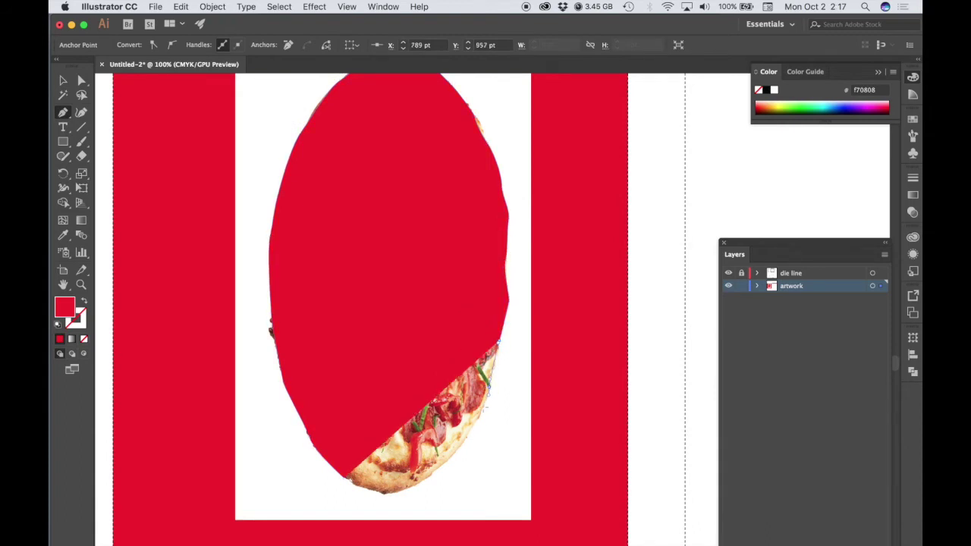
click(490, 386)
click(473, 429)
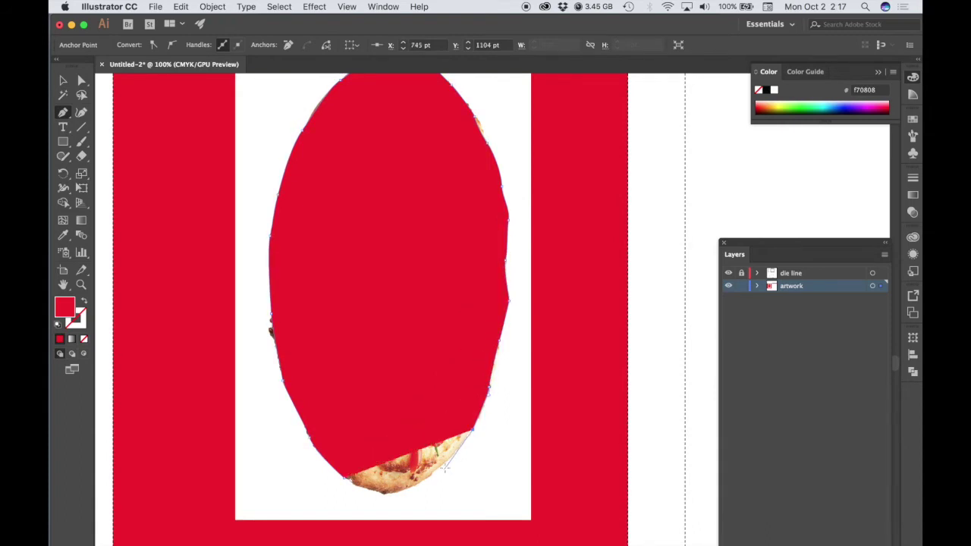
drag(442, 467, 398, 494)
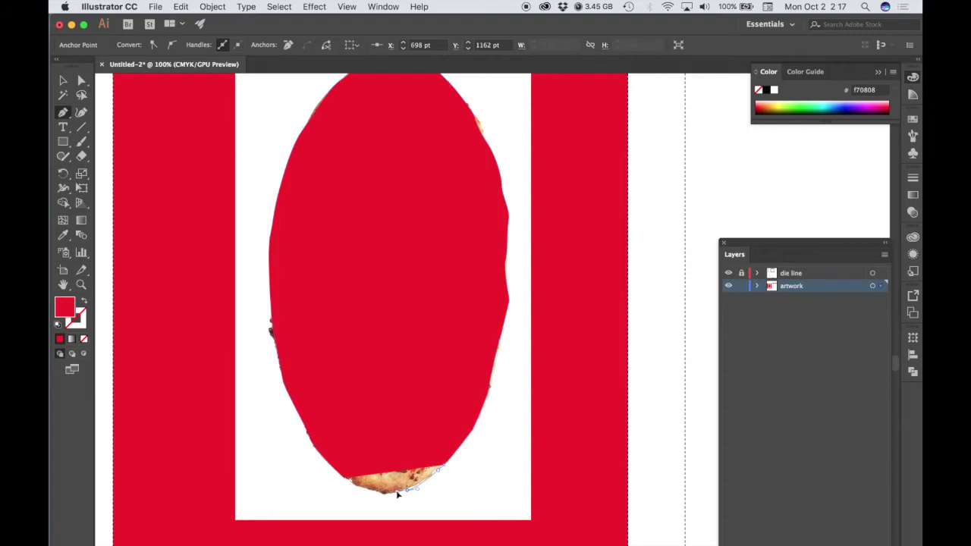
click(398, 494)
click(380, 493)
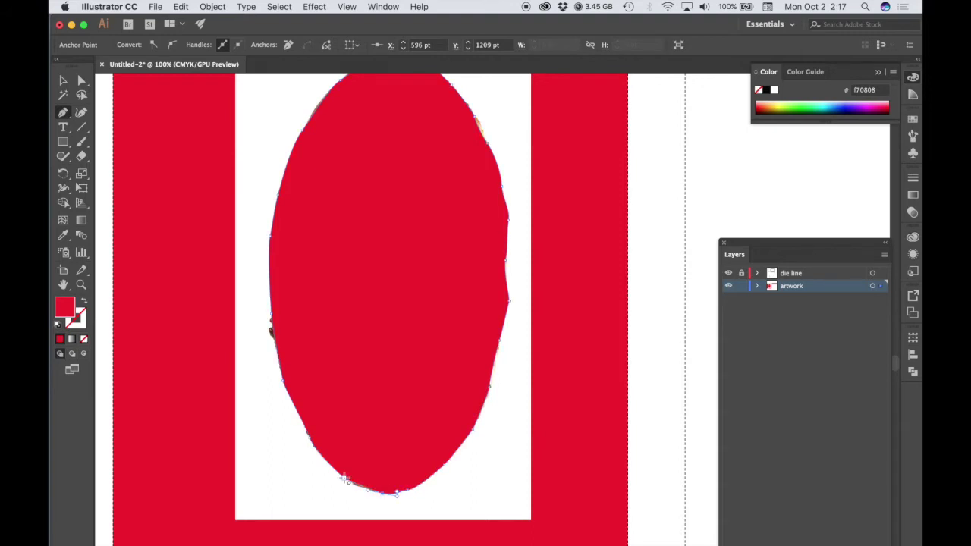
drag(345, 478, 324, 468)
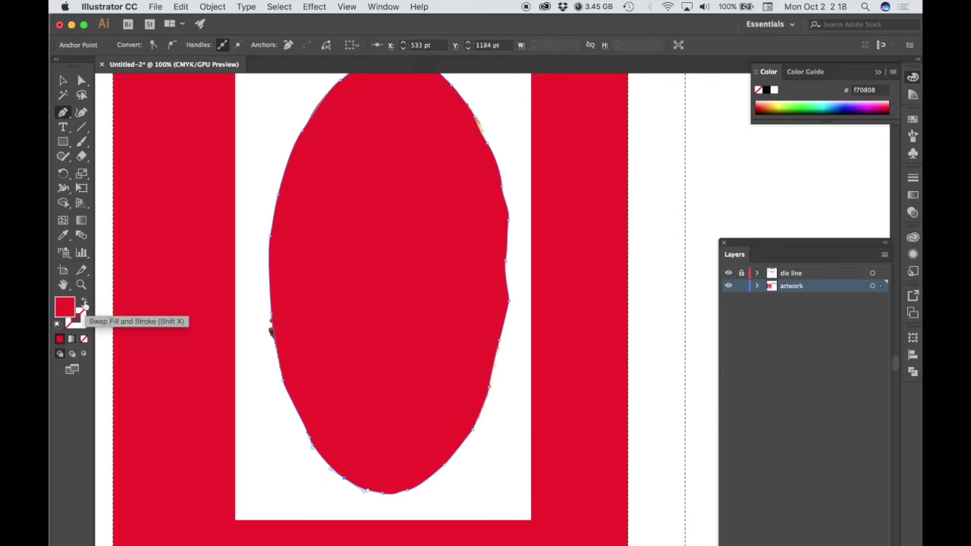
click(84, 304)
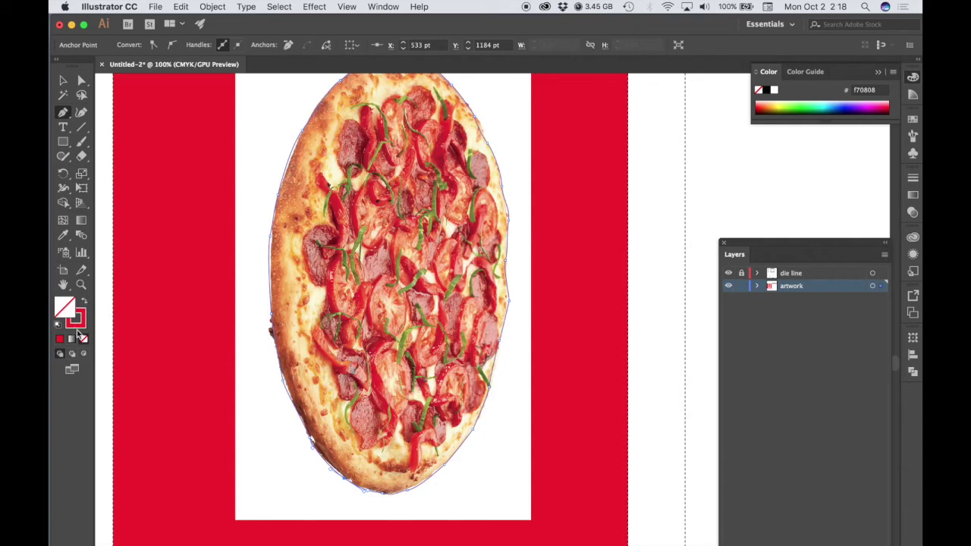
With the Selection tool, select the traced outline together with the pizza image
key(v)
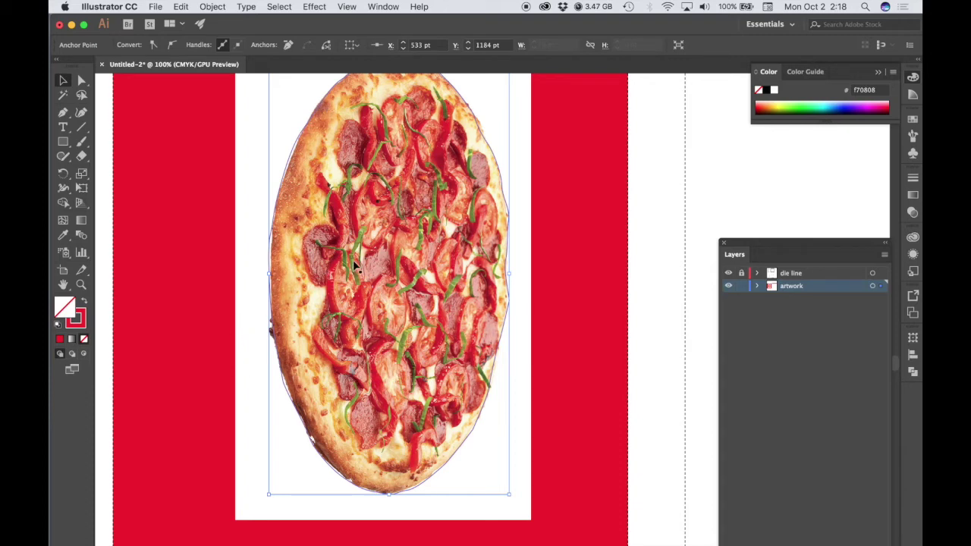
shift+click(247, 237)
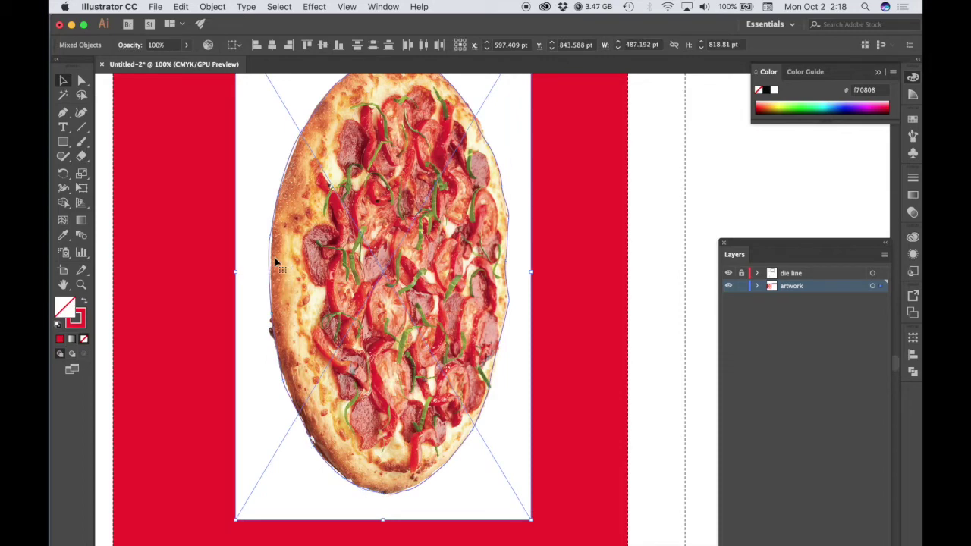
click(101, 303)
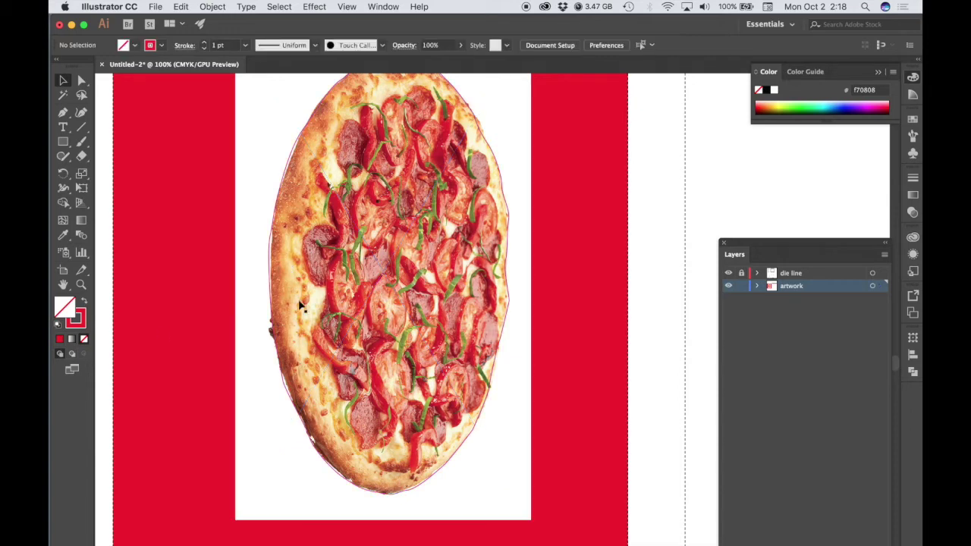
click(271, 270)
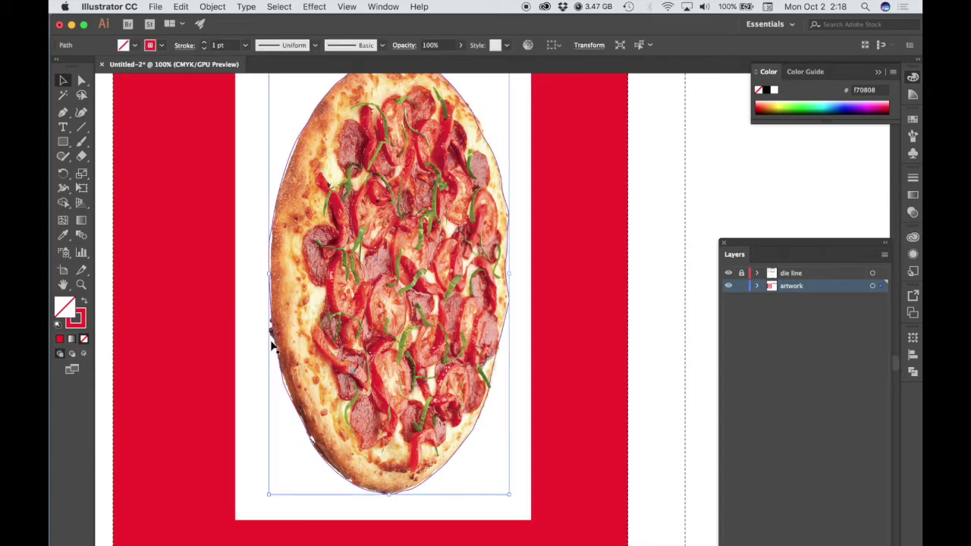
shift+click(250, 277)
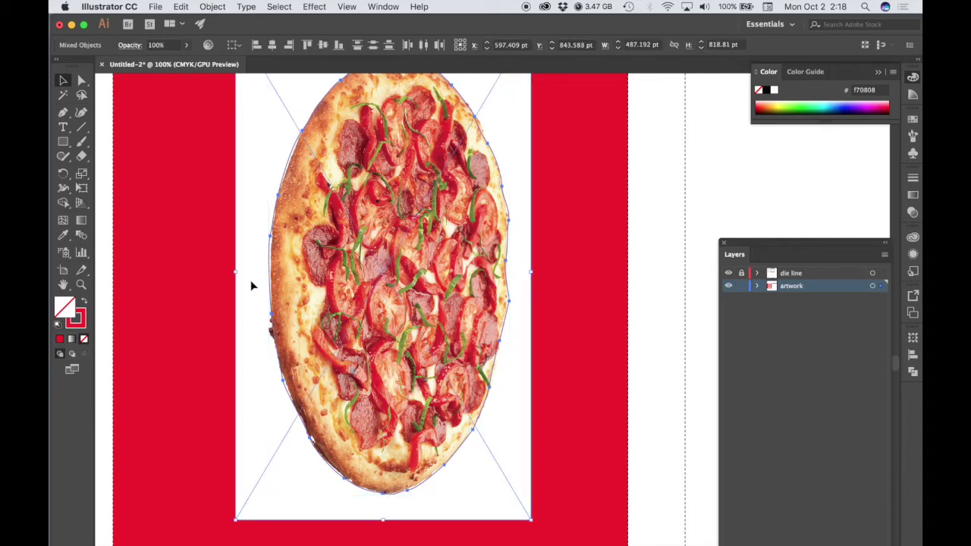
Make a clipping mask from the pizza photo and its outline, then deselect and zoom out
right_click(285, 242)
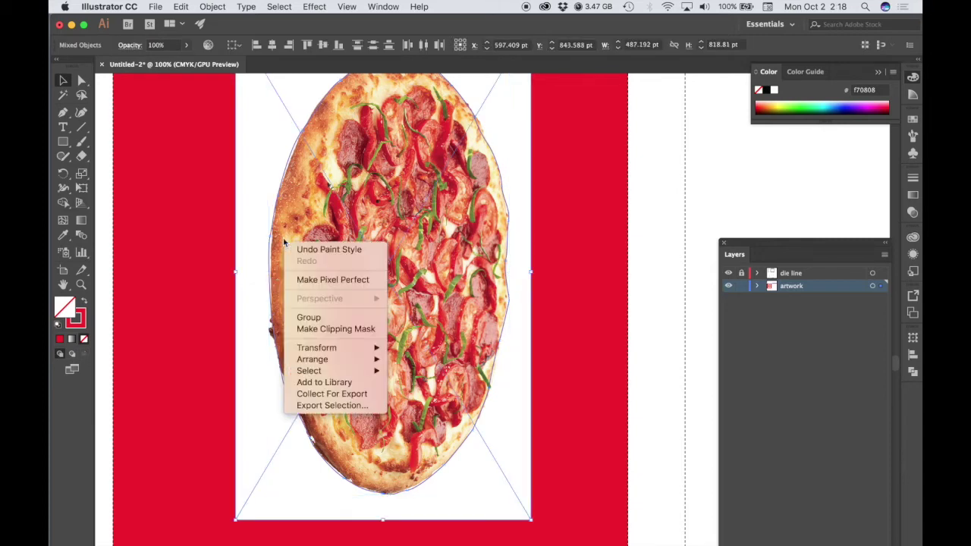
click(331, 331)
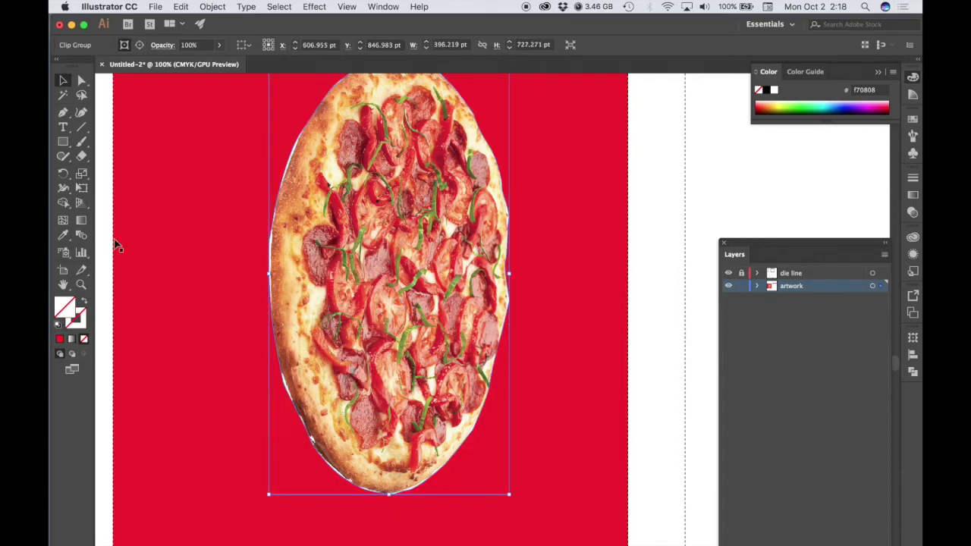
click(103, 228)
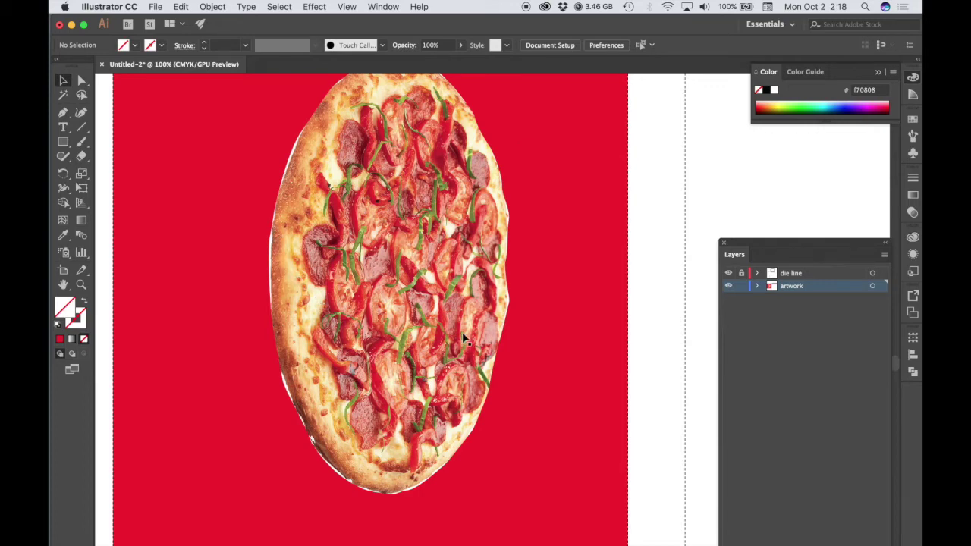
key(super+minus)
Move the clipped pizza up and left on the lid, undoing the last downward nudge
drag(480, 383, 458, 340)
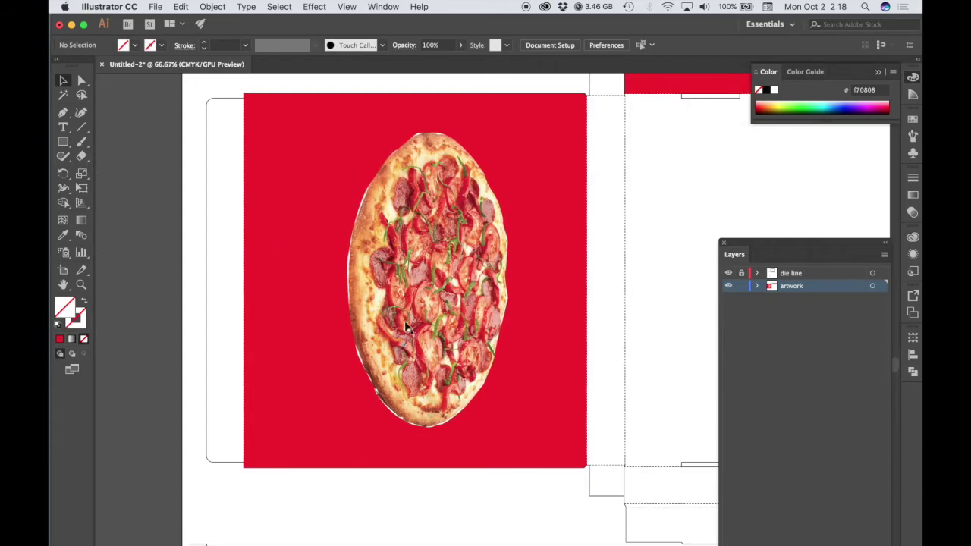
drag(379, 218, 329, 191)
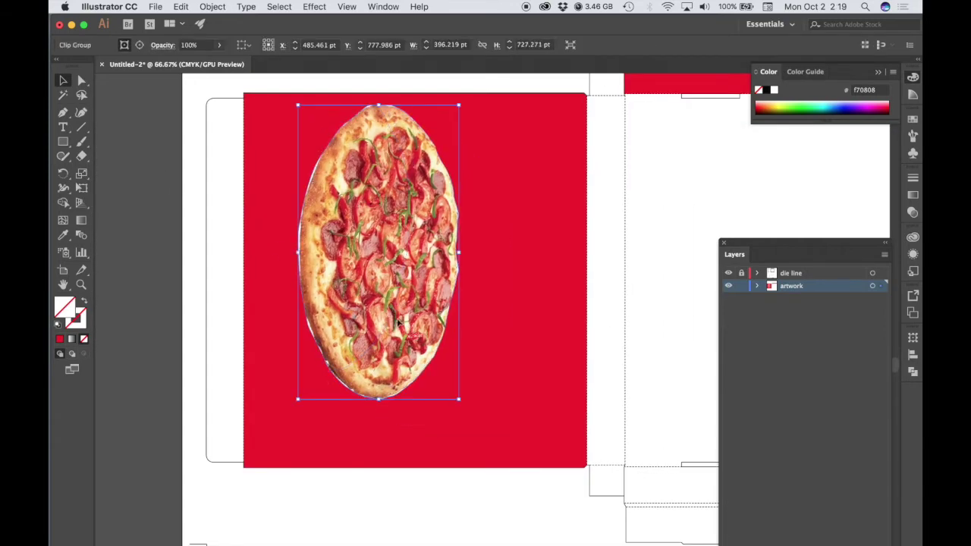
drag(402, 327, 372, 310)
drag(372, 274, 372, 348)
key(super+plus)
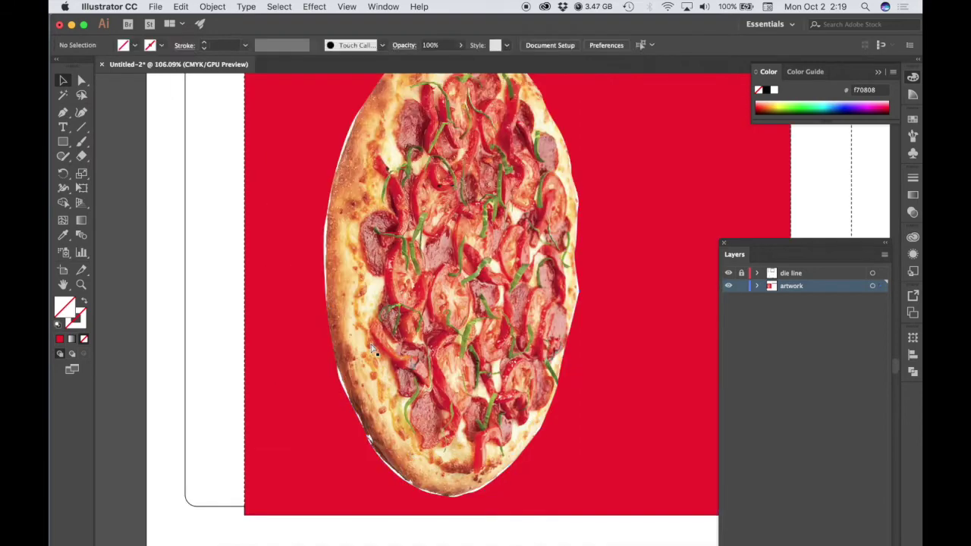
key(super+z)
key(super+z)
right_click(398, 309)
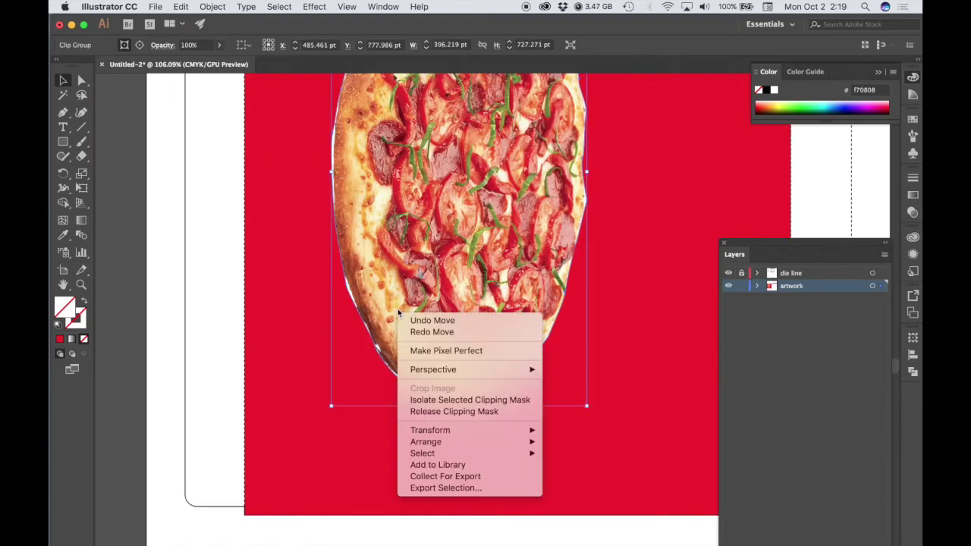
Release the pizza's clipping mask, inspect the outline and photo separately, then switch to Photoshop
click(446, 412)
click(210, 286)
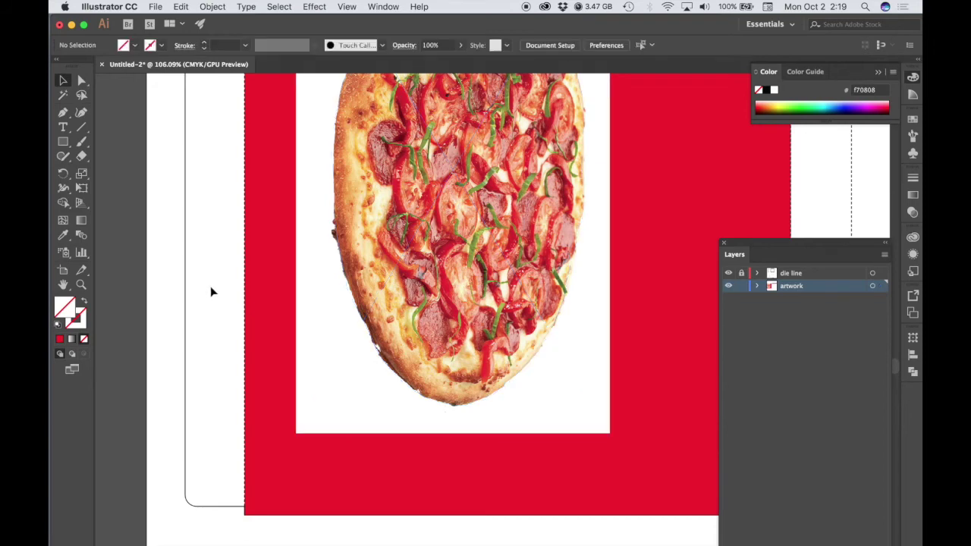
click(339, 258)
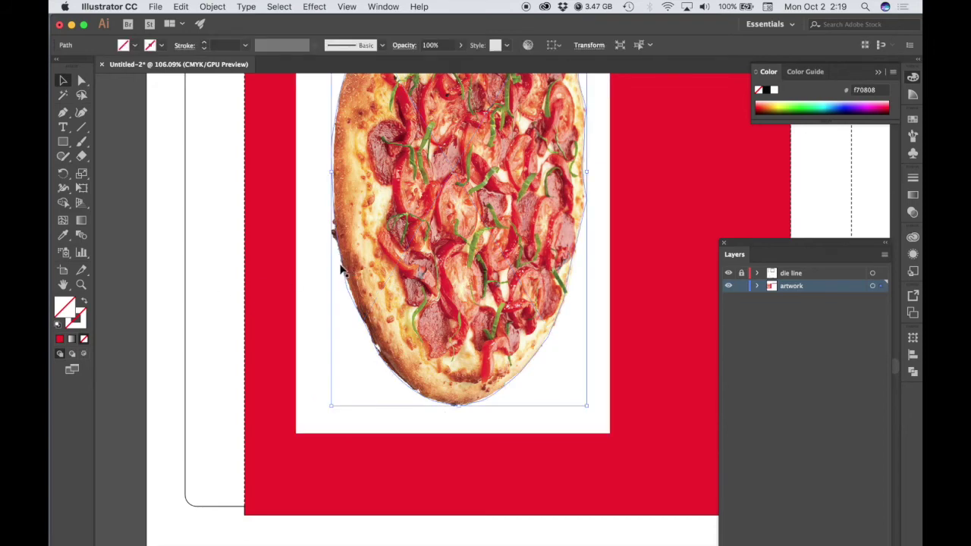
click(341, 272)
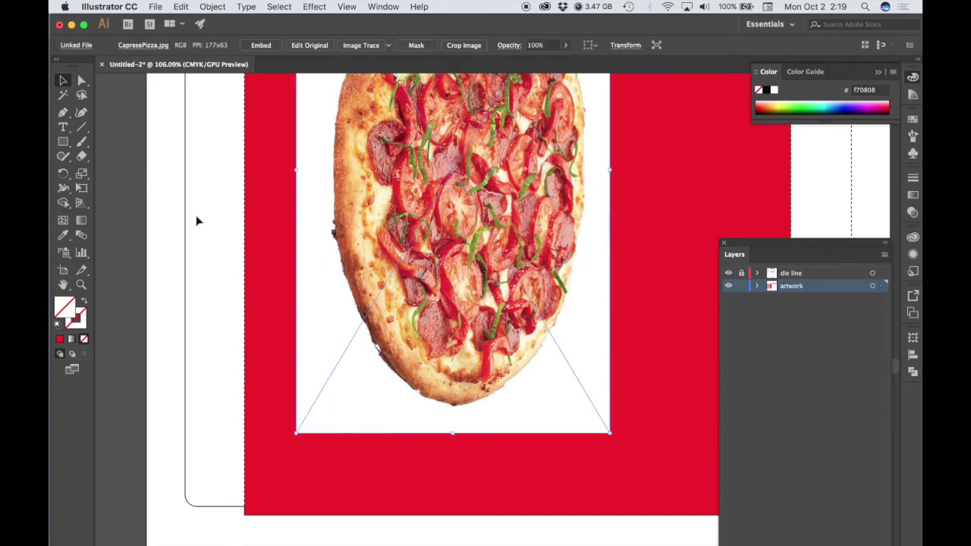
click(196, 221)
click(341, 263)
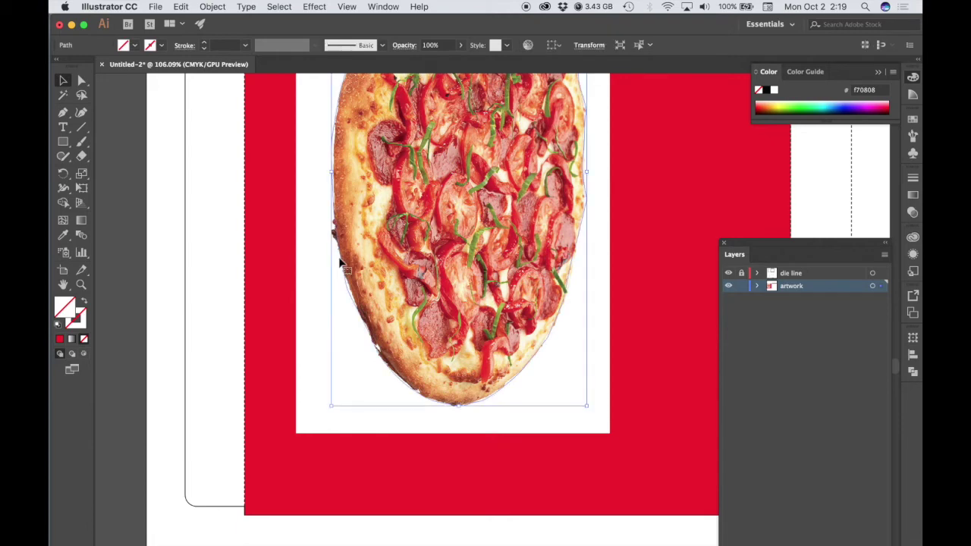
key(super+shift+a)
scroll(495, 297, up, 5)
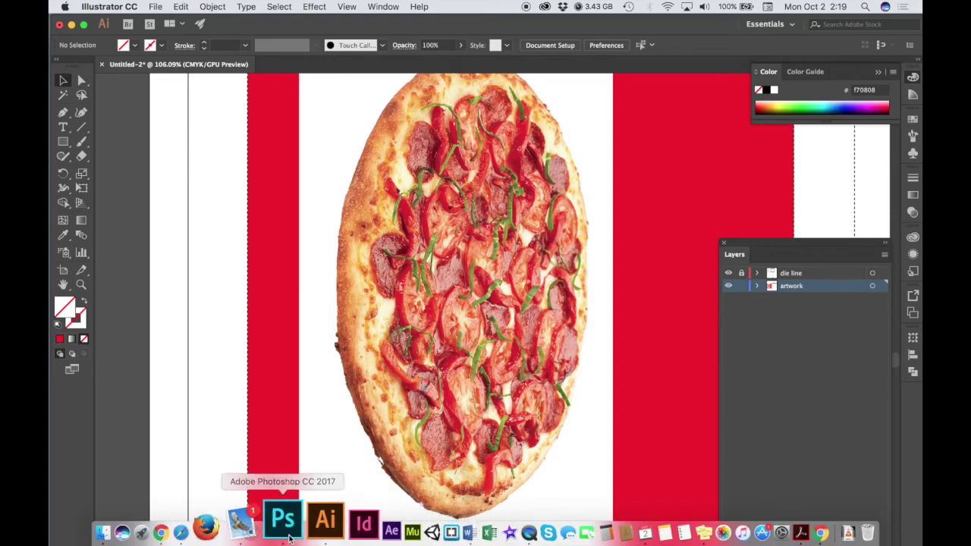
click(288, 531)
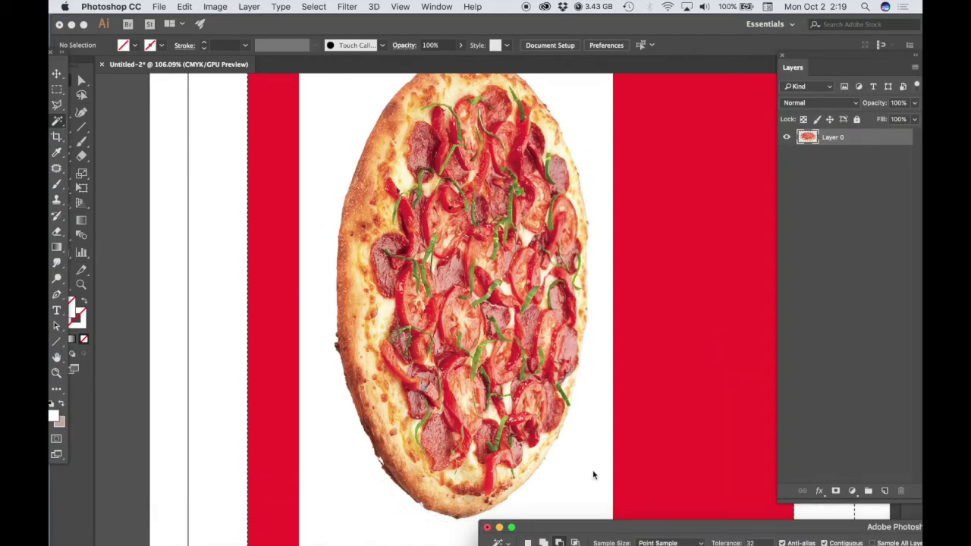
Close CapresePizza.jpg in Photoshop without saving its changes
drag(602, 520, 486, 341)
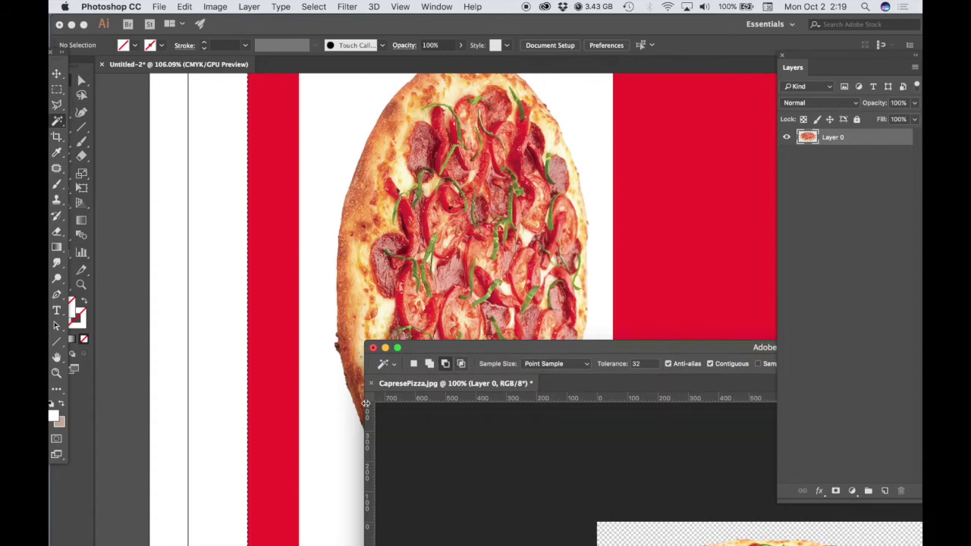
click(372, 385)
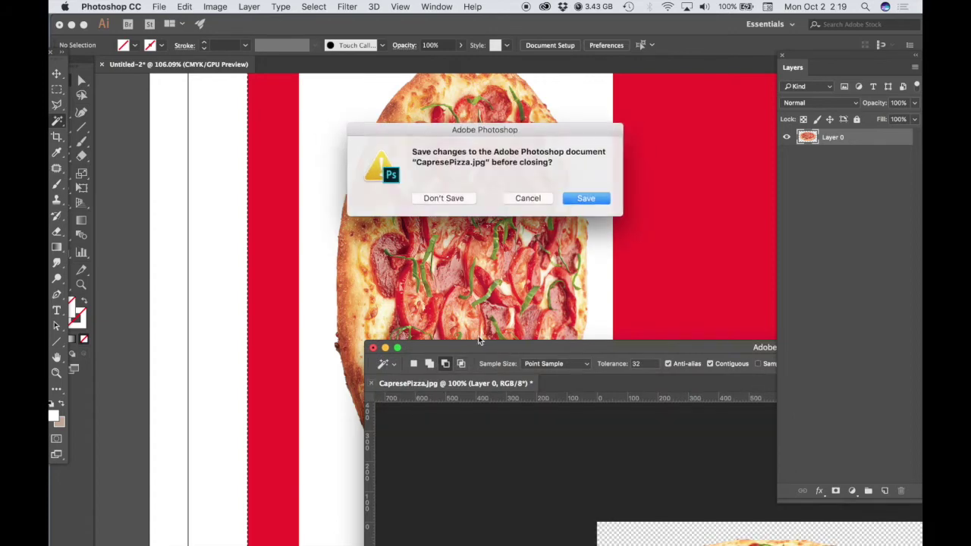
click(443, 199)
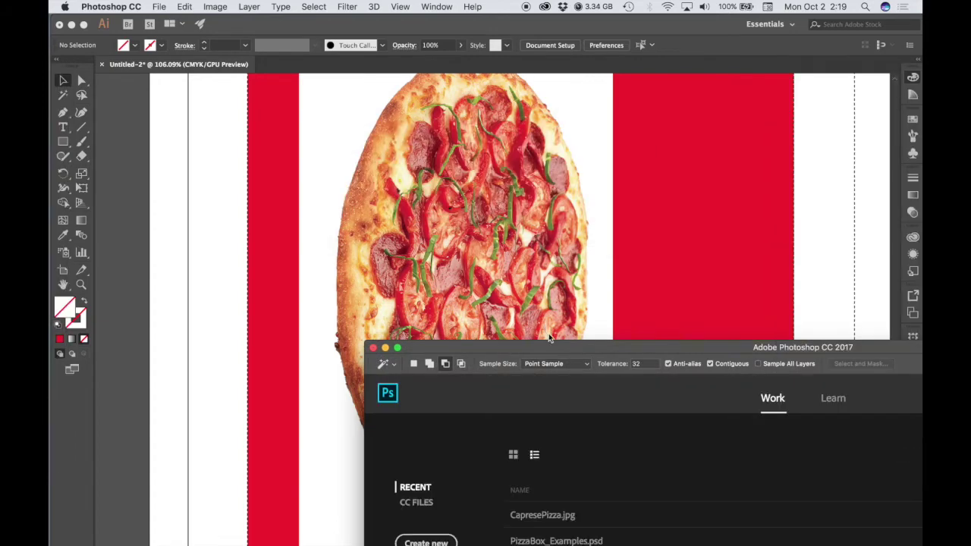
Reopen CapresePizza.jpg from the lesson folder via File > Open
drag(554, 346, 228, 23)
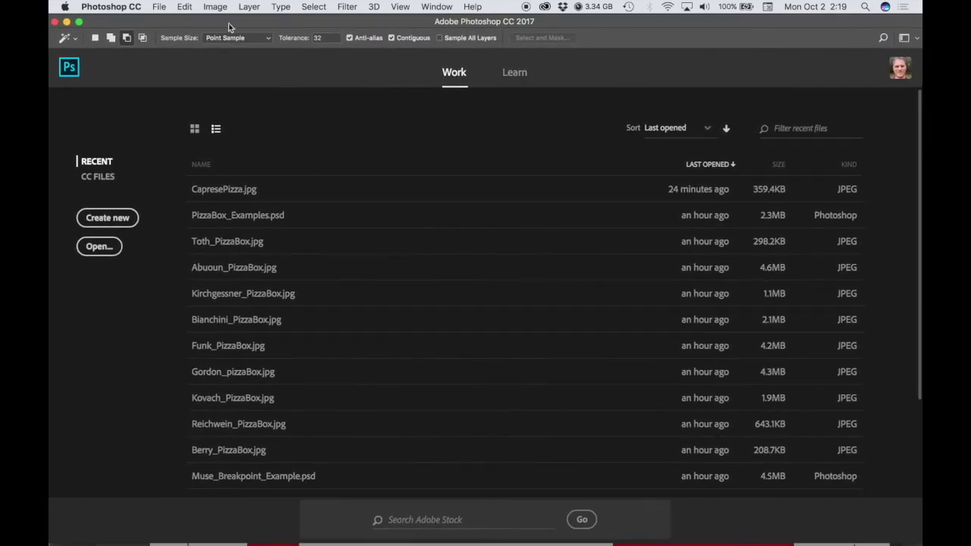
click(159, 6)
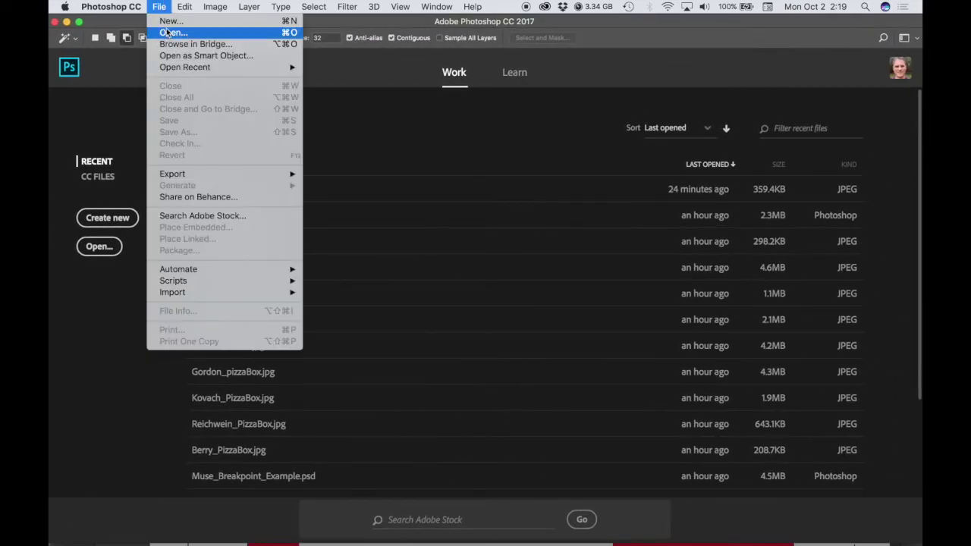
click(167, 32)
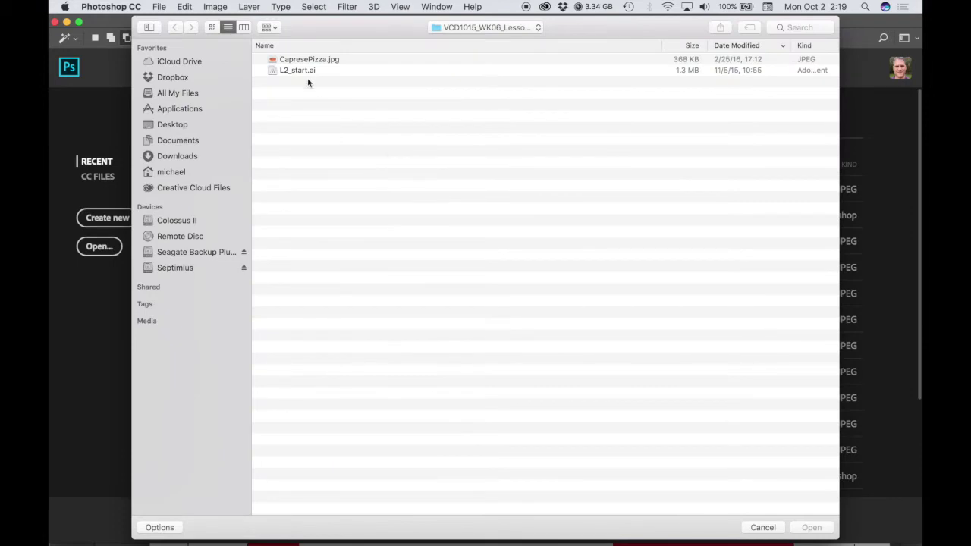
click(302, 60)
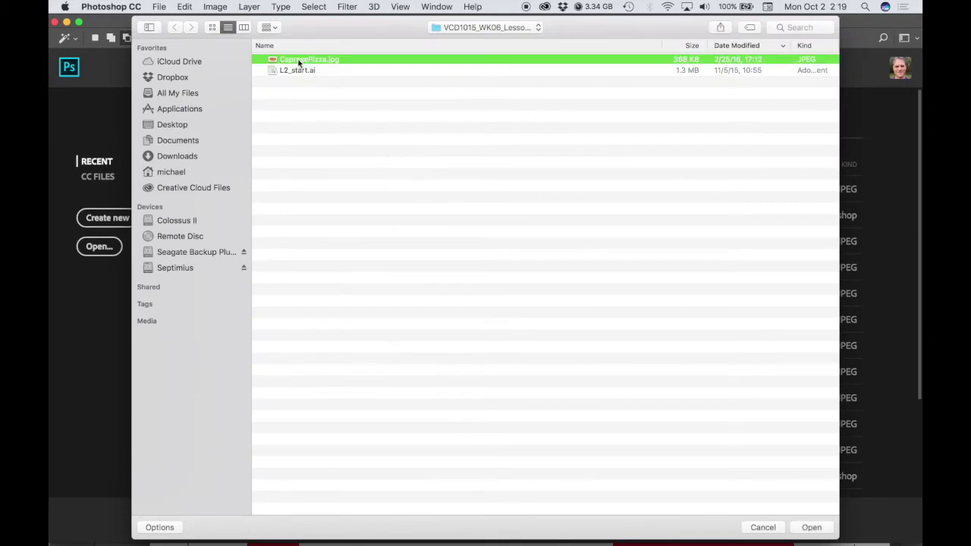
click(806, 525)
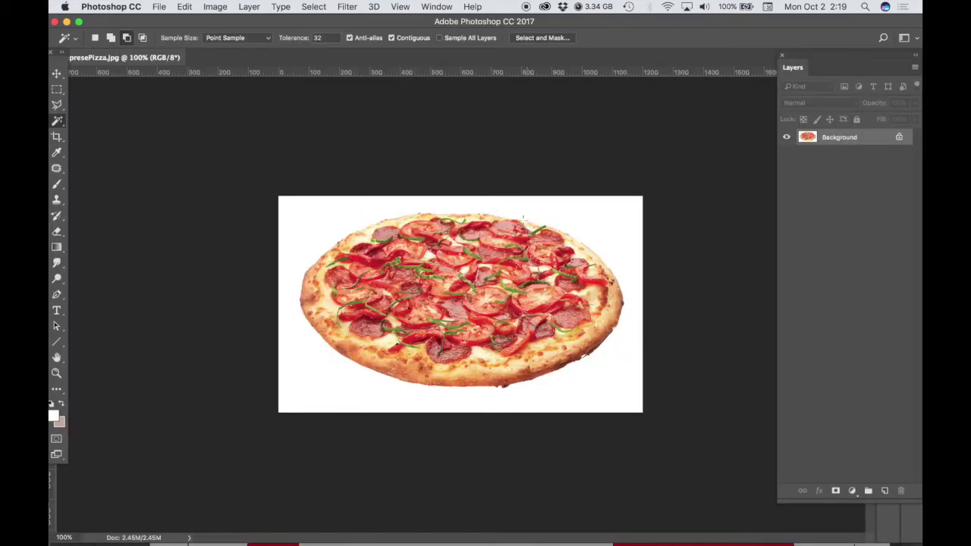
Unlock the Background layer and delete the white area around the pizza with the Magic Wand
click(899, 137)
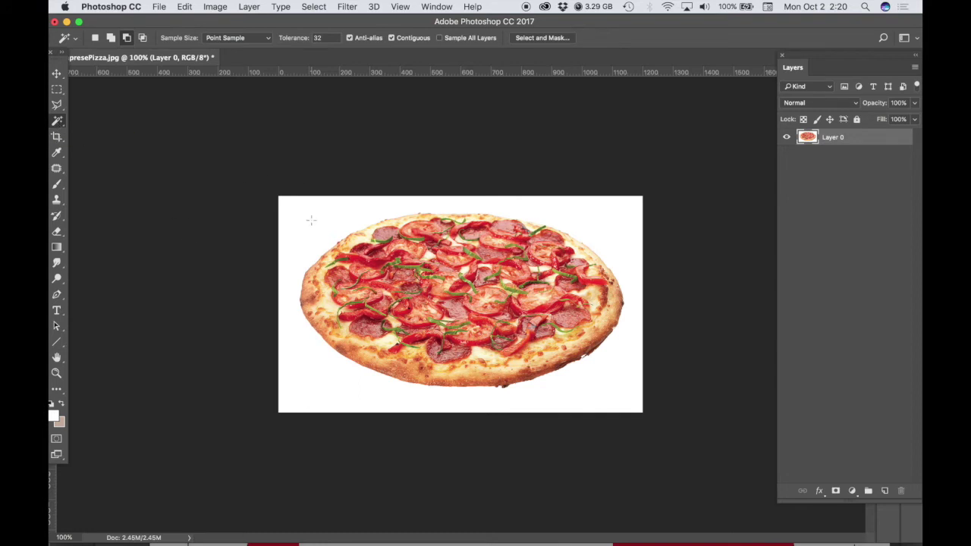
click(285, 273)
key(Delete)
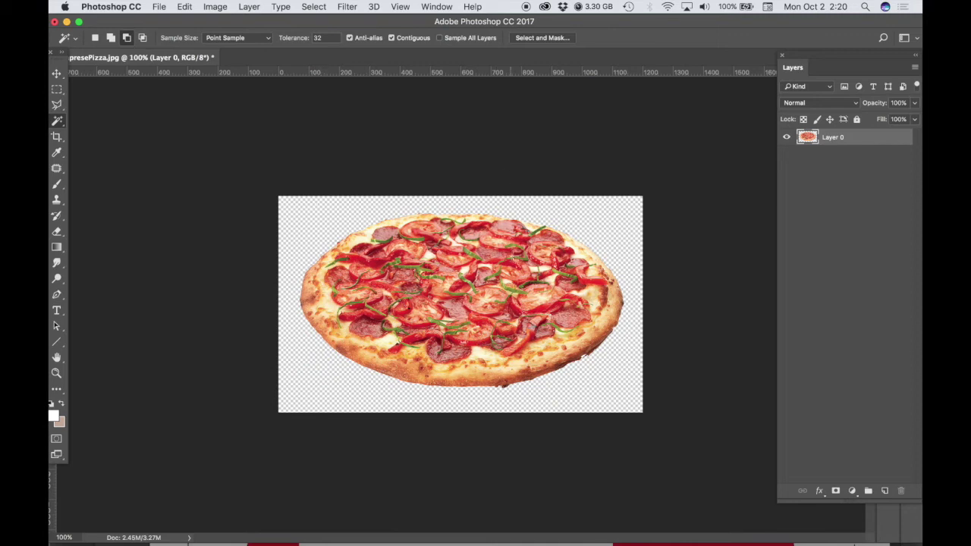
click(159, 6)
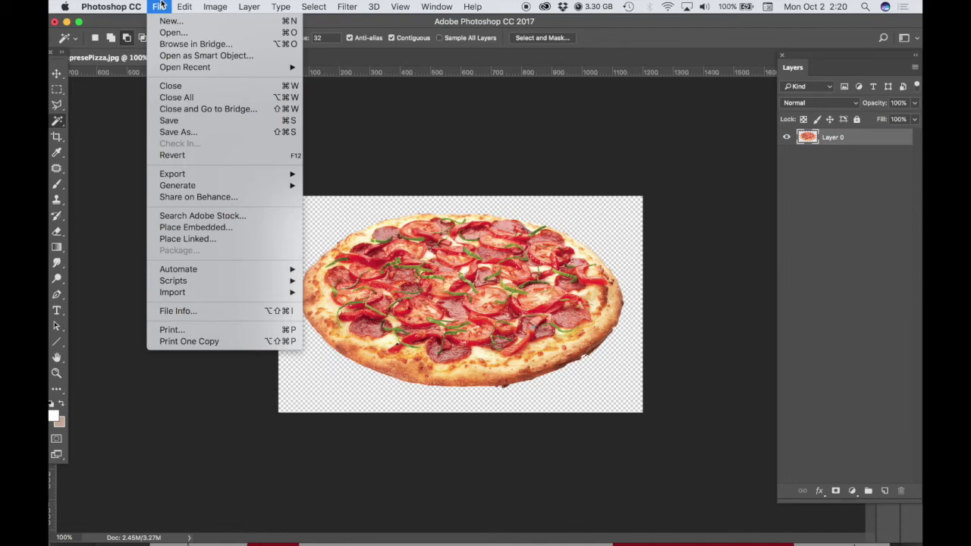
Export the pizza via Save for Web as a transparent PNG-24 named CapresePizza.png
mouse_move(175, 174)
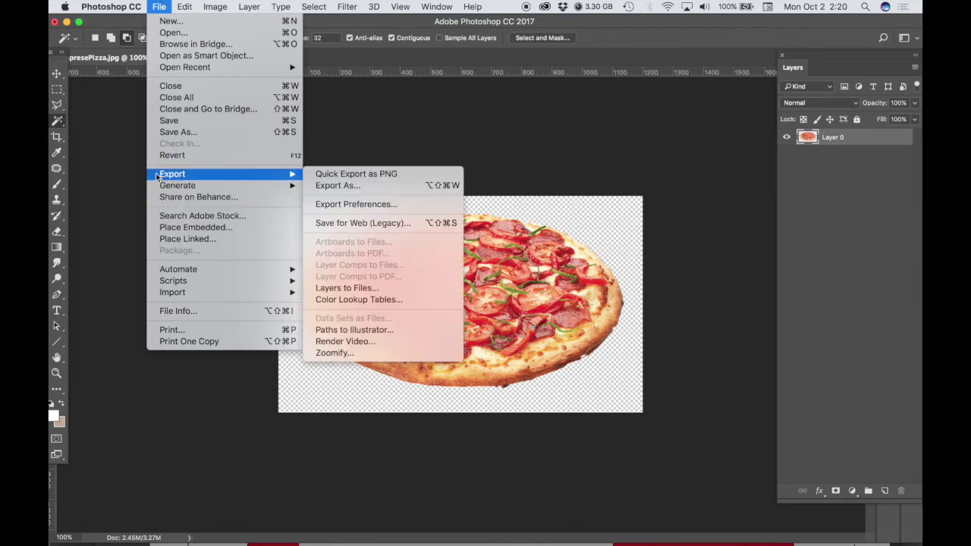
click(356, 225)
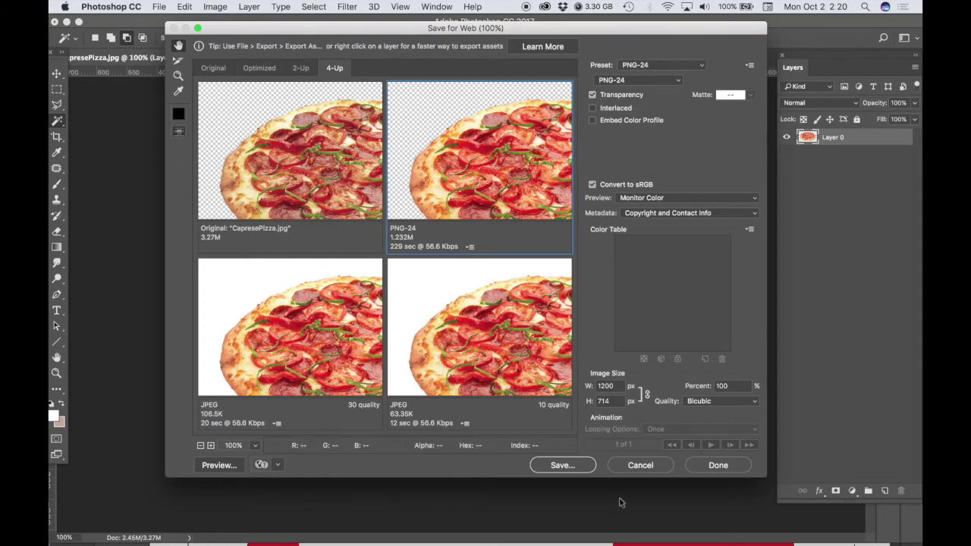
click(575, 470)
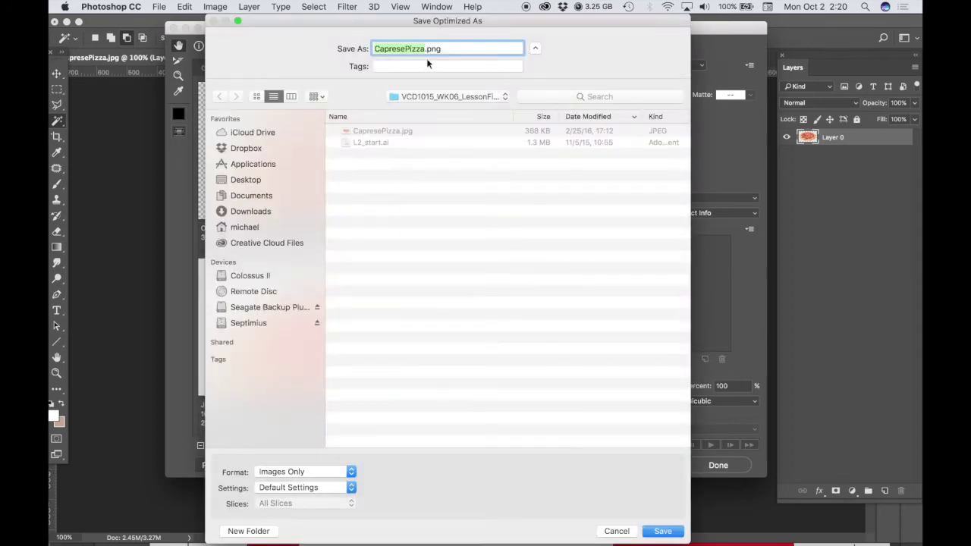
click(652, 532)
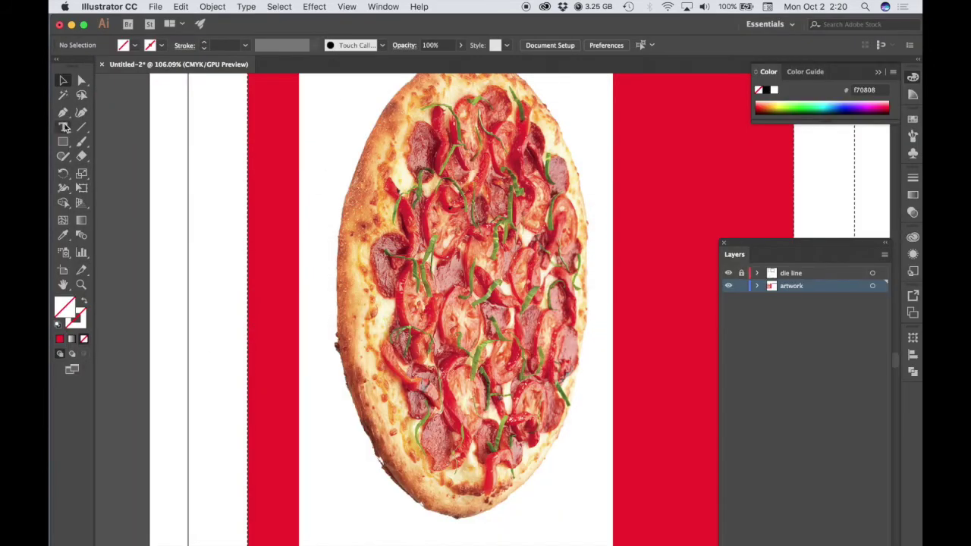
Delete the old white-backed pizza image from the red lid panel
alt+super+click(424, 246)
drag(522, 364, 444, 291)
click(444, 290)
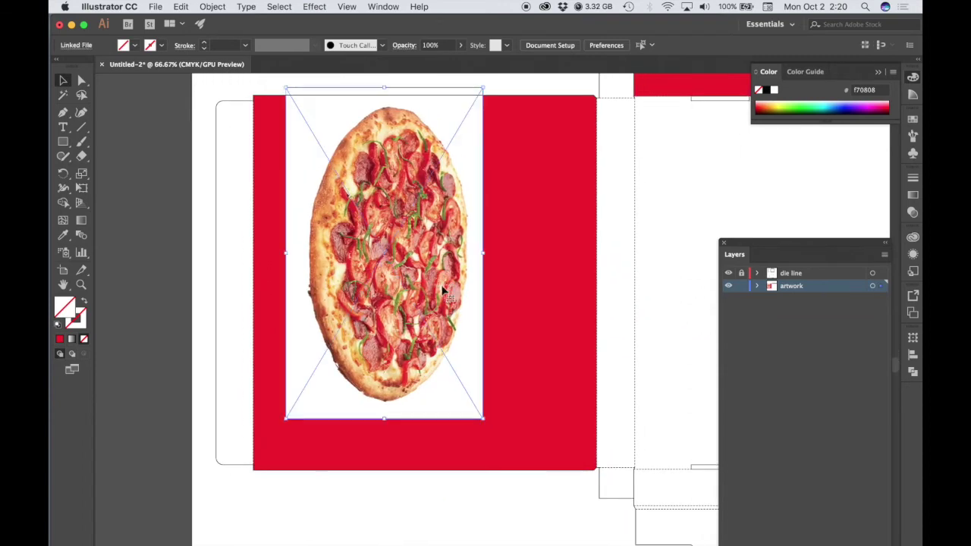
key(Delete)
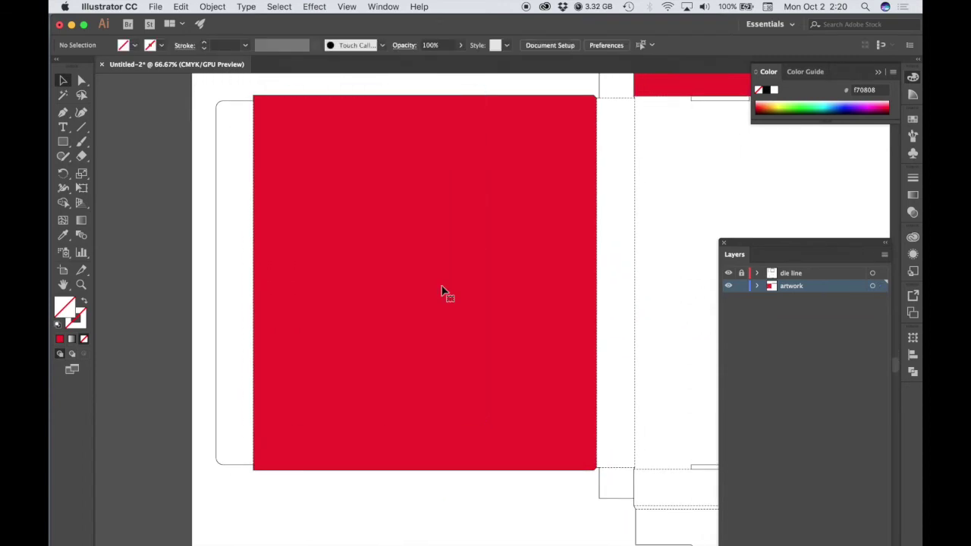
Place CapresePizza.png on the red panel and shift it left and up
click(156, 6)
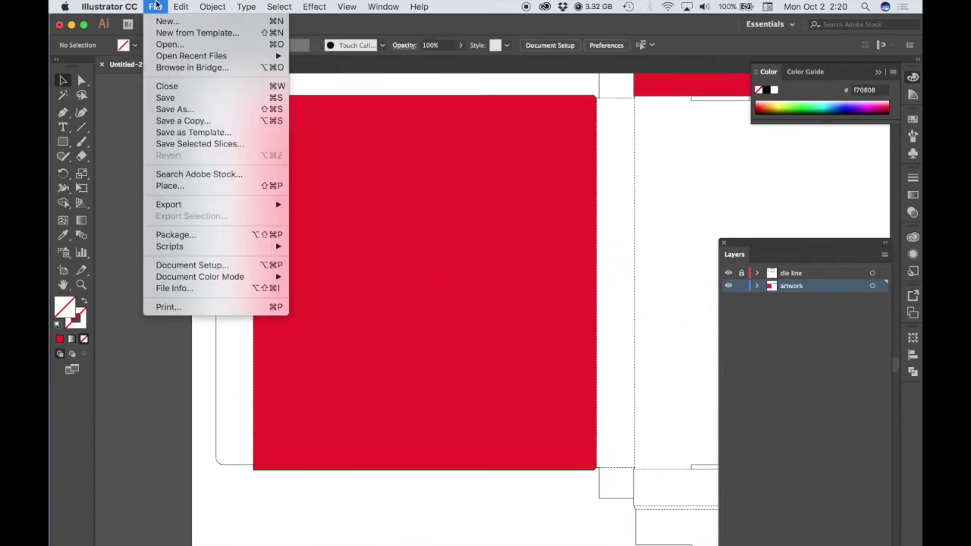
click(168, 185)
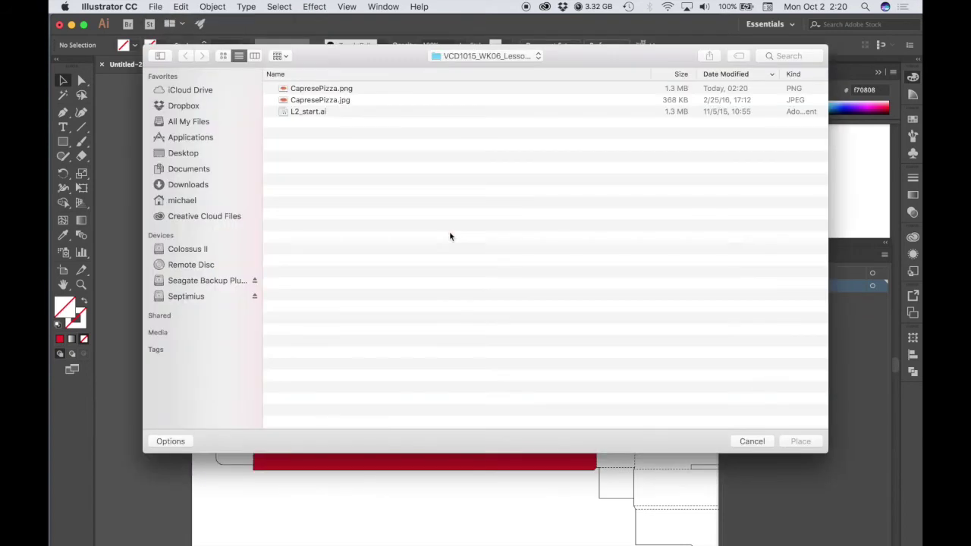
double_click(332, 89)
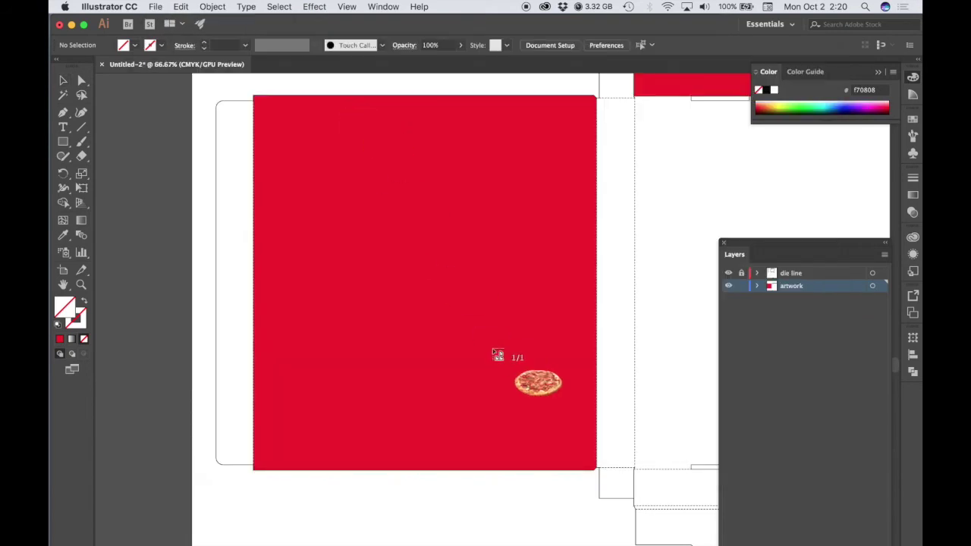
click(362, 180)
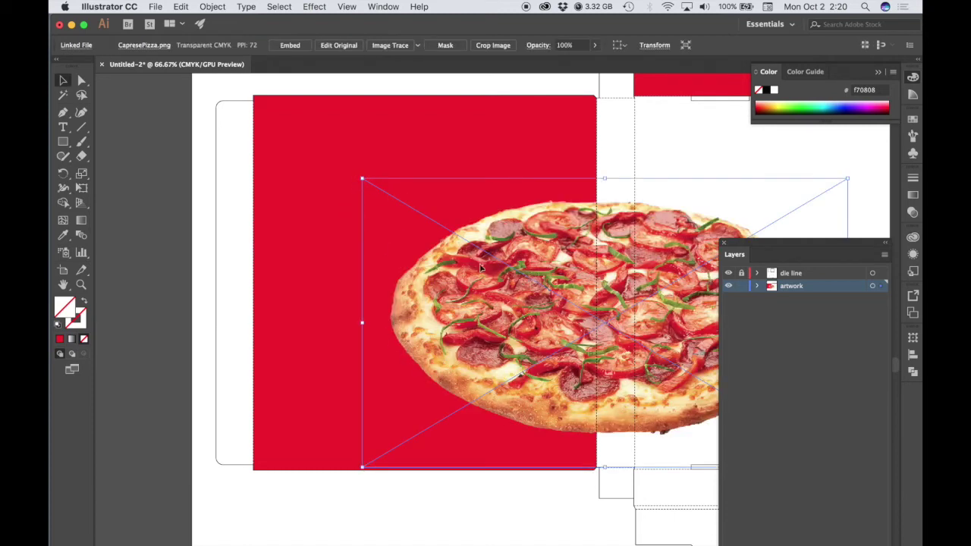
drag(480, 267, 360, 246)
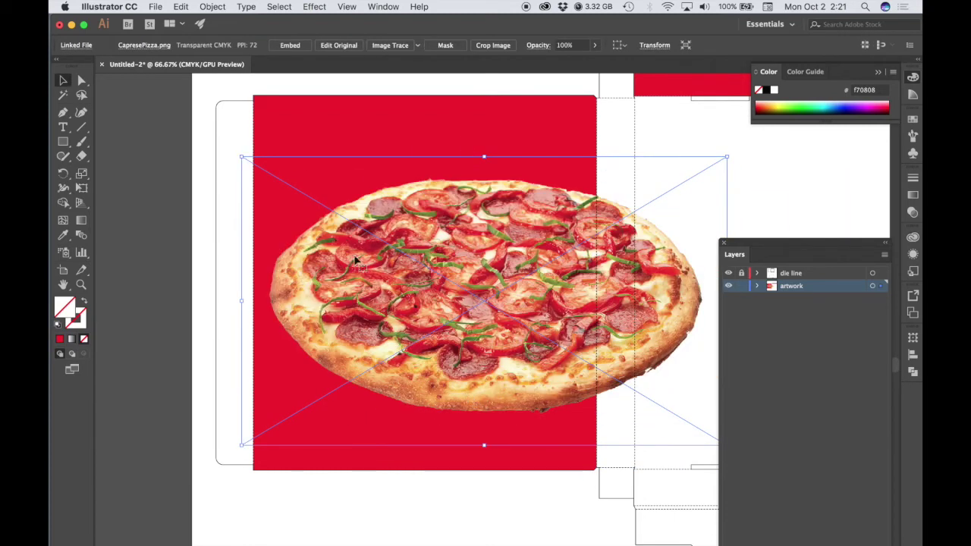
Rotate the pizza image 90° so it stands upright on the panel
drag(239, 154, 595, 137)
drag(440, 110, 364, 188)
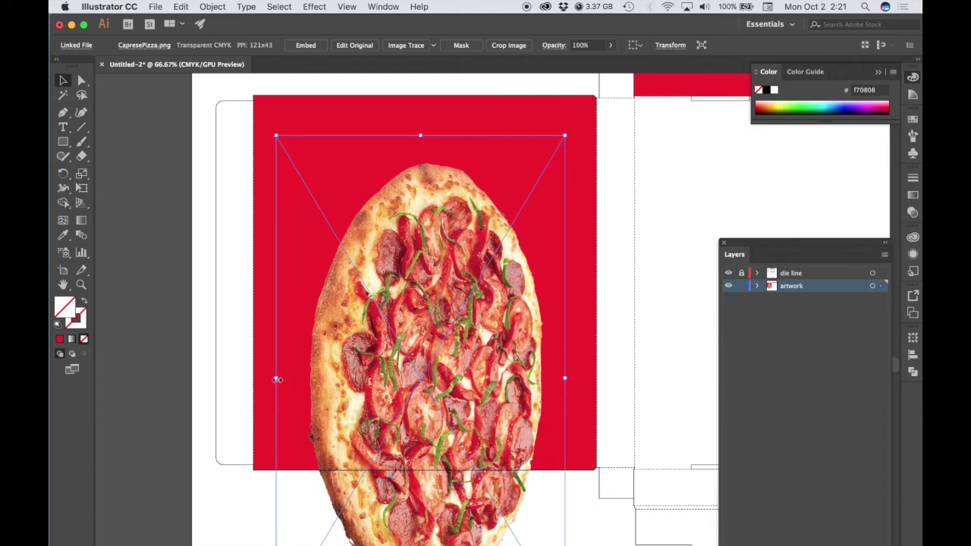
drag(278, 379, 449, 380)
drag(538, 372, 434, 301)
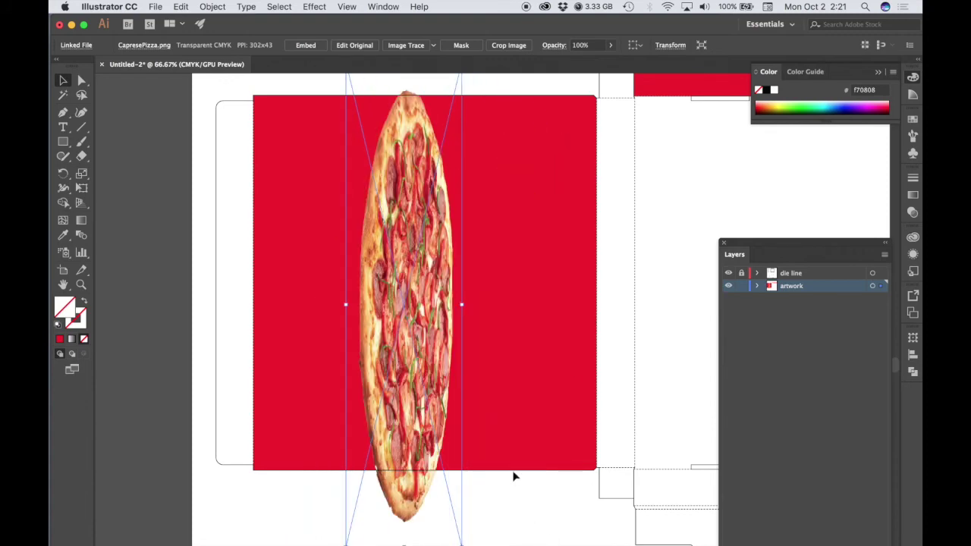
key(super+z)
key(super+shift+z)
key(super+z)
key(super+z)
key(super+z)
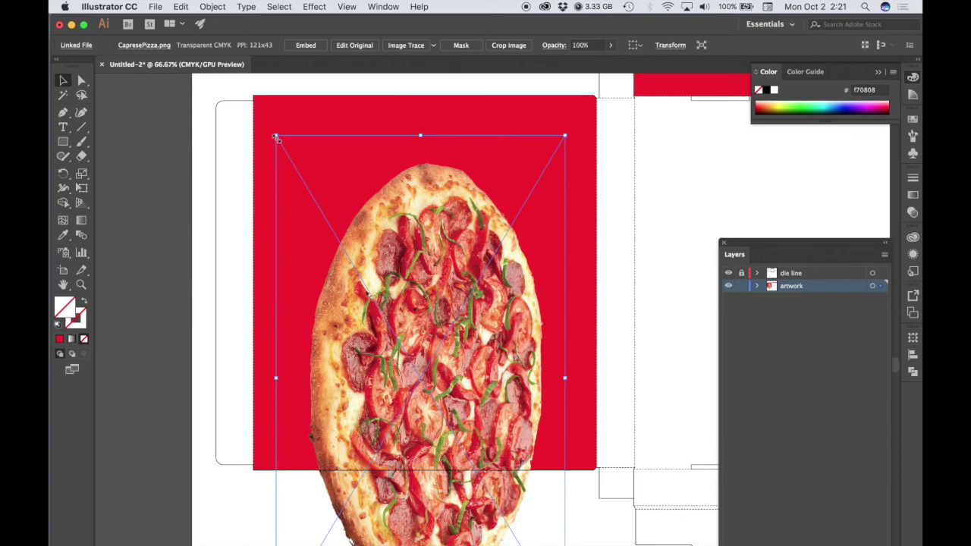
Resize the pizza from its corners to fit roughly centred within the red lid
drag(277, 137, 425, 386)
drag(501, 416, 434, 184)
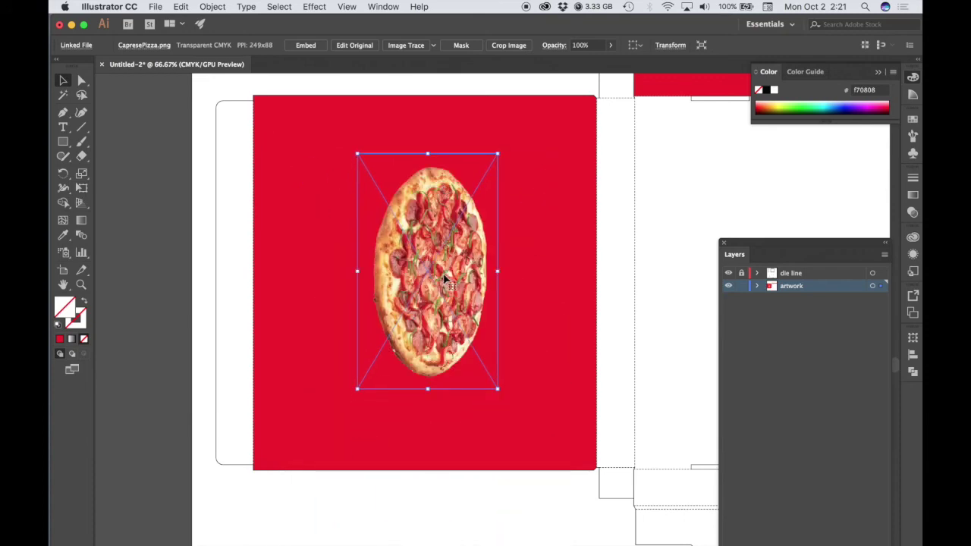
drag(497, 388, 611, 489)
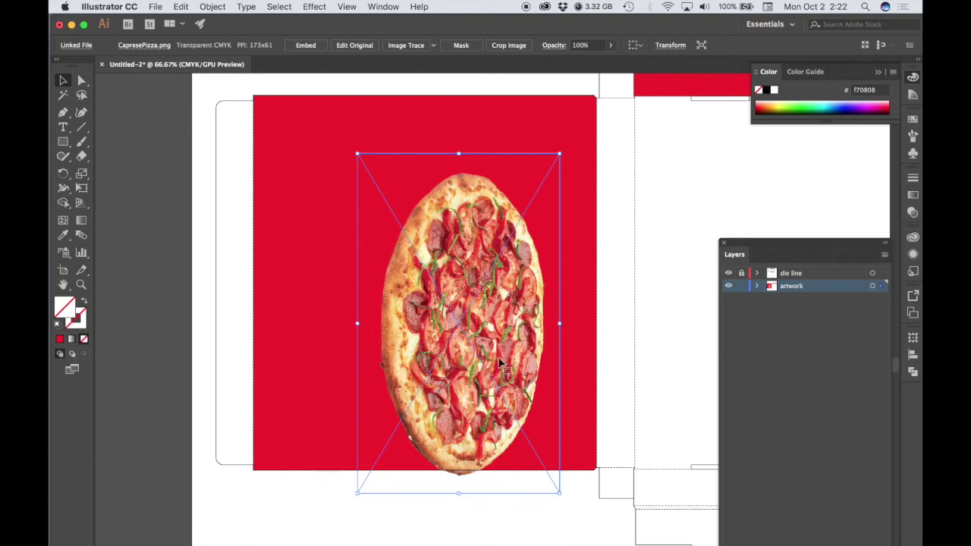
scroll(589, 403, up, 2)
Enlarge the pizza from its bottom-right corner and shift it up and left
scroll(589, 403, up, 3)
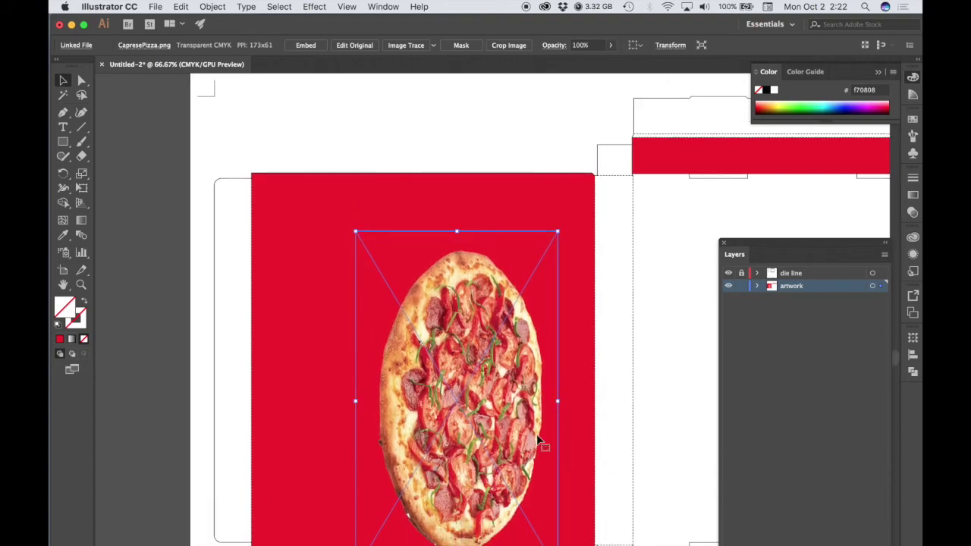
drag(517, 380, 452, 350)
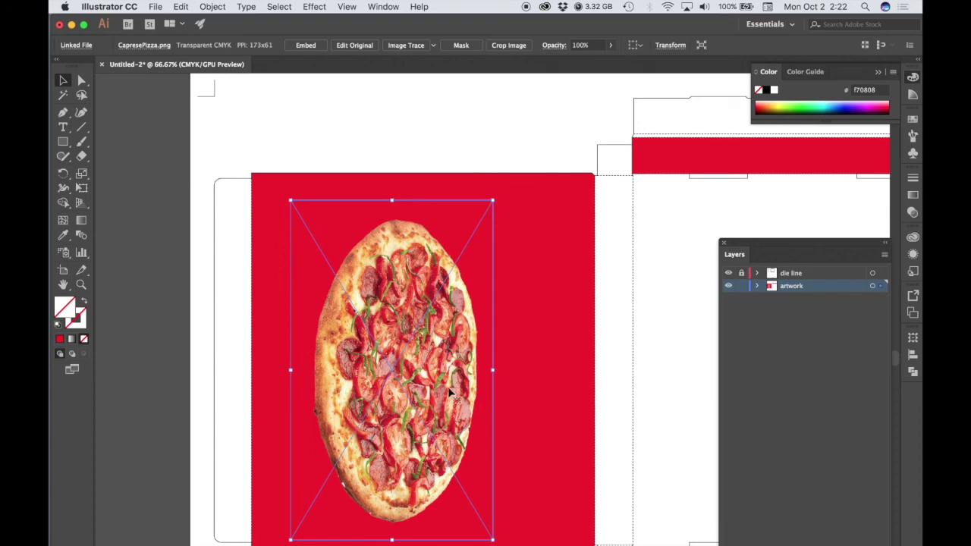
scroll(486, 410, down, 3)
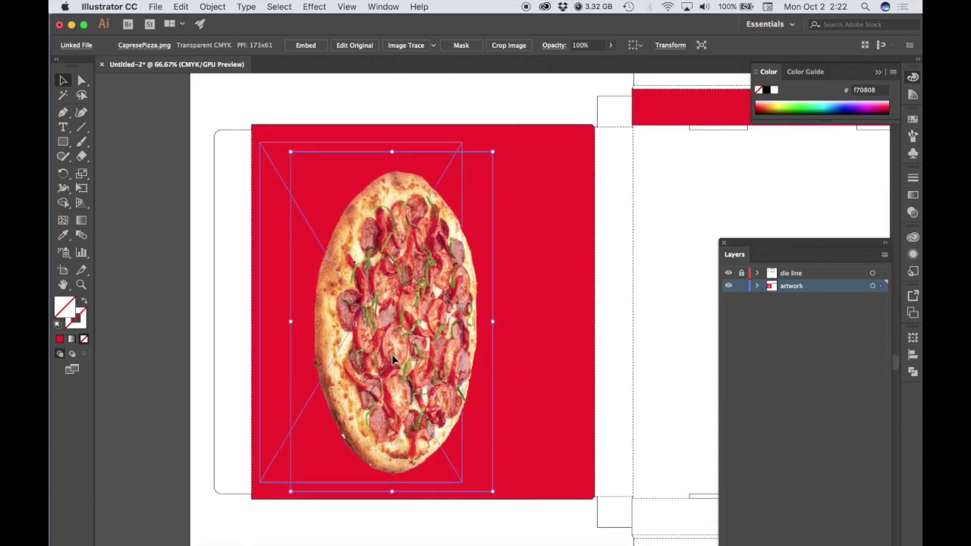
drag(441, 393, 433, 305)
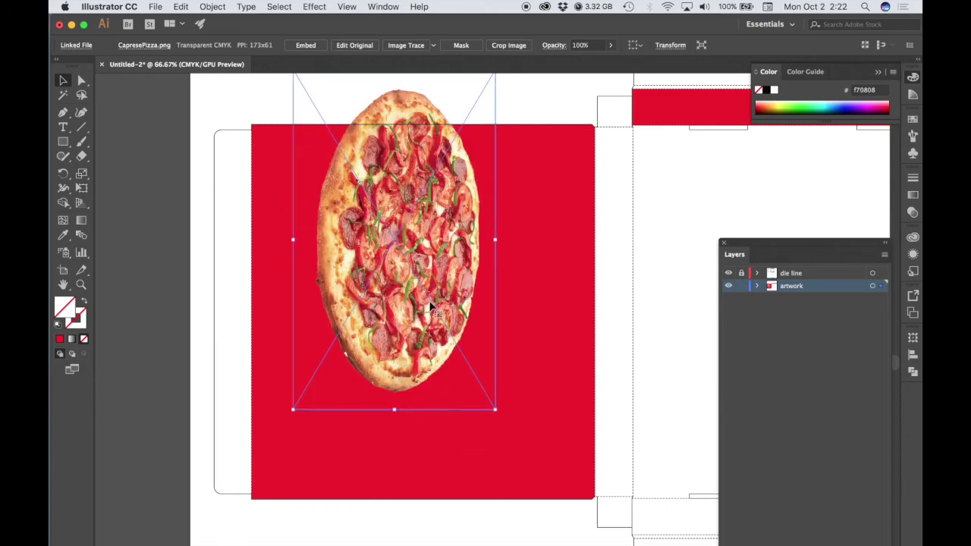
drag(495, 410, 531, 469)
drag(458, 377, 416, 334)
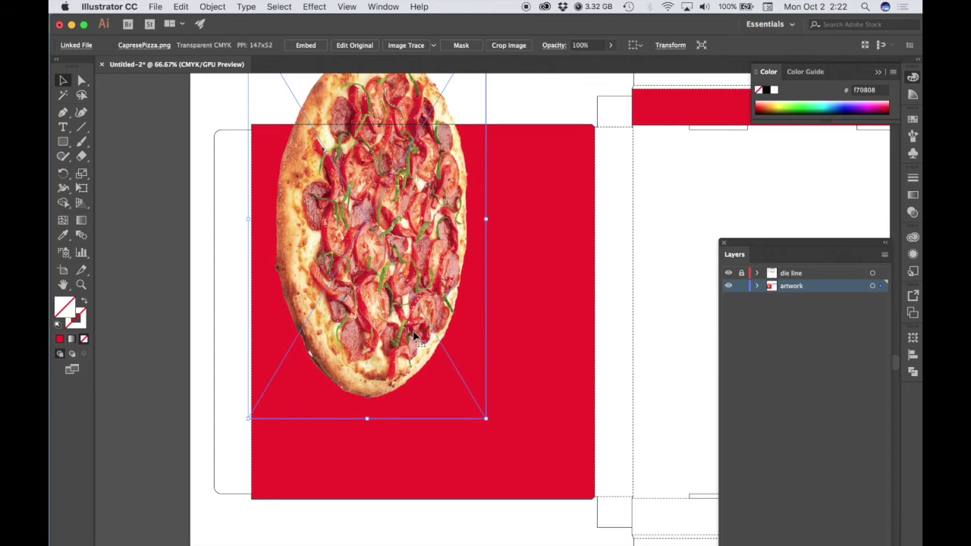
drag(486, 417, 499, 442)
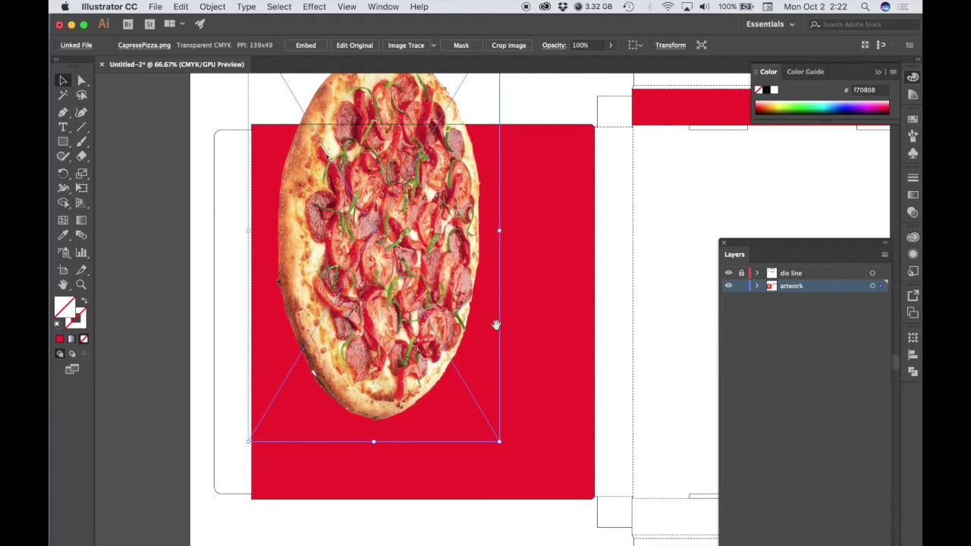
Fine-tune the pizza's position so its top overhangs the panel's upper edge
scroll(570, 347, up, 3)
scroll(570, 346, left, 2)
drag(455, 369, 472, 379)
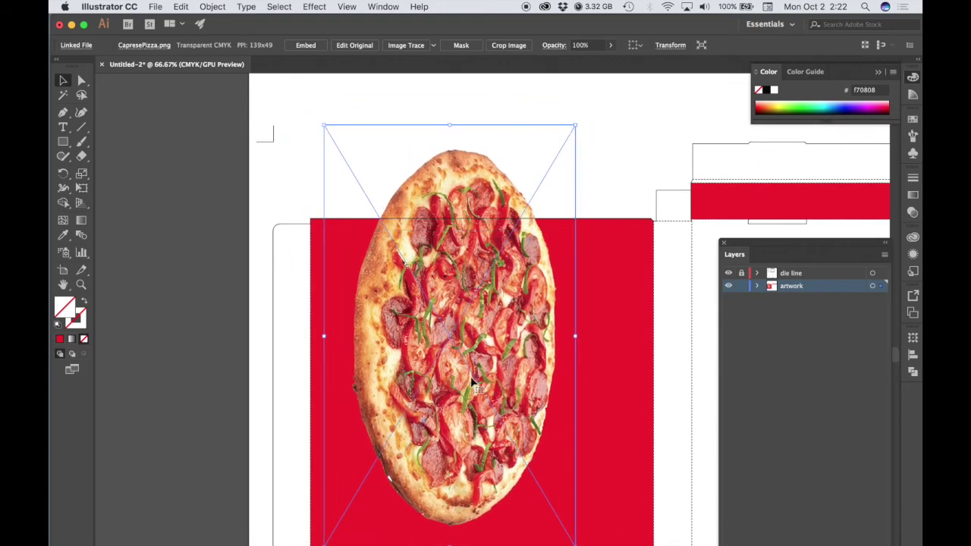
scroll(526, 364, down, 2)
scroll(527, 364, right, 2)
drag(567, 354, 583, 403)
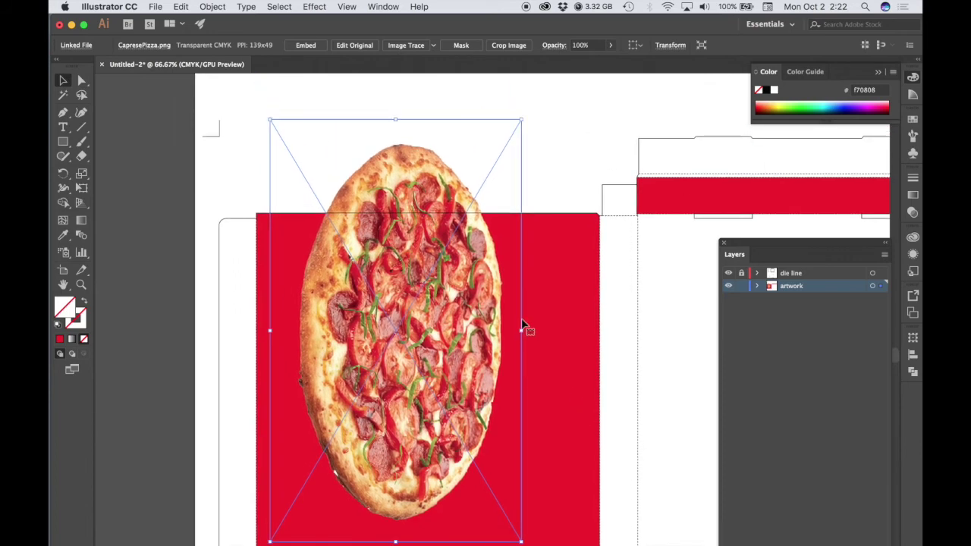
click(461, 310)
scroll(461, 309, down, 2)
scroll(461, 309, left, 1)
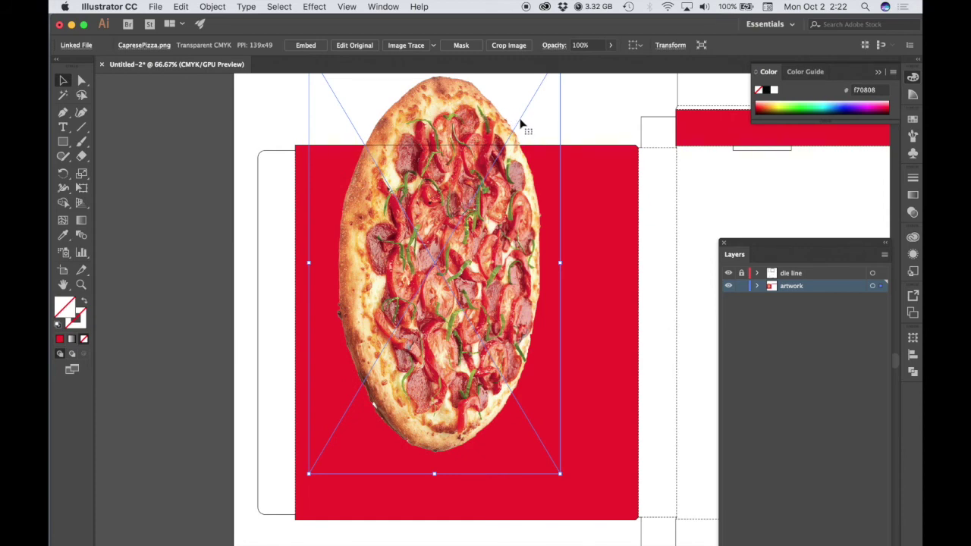
drag(499, 168, 514, 192)
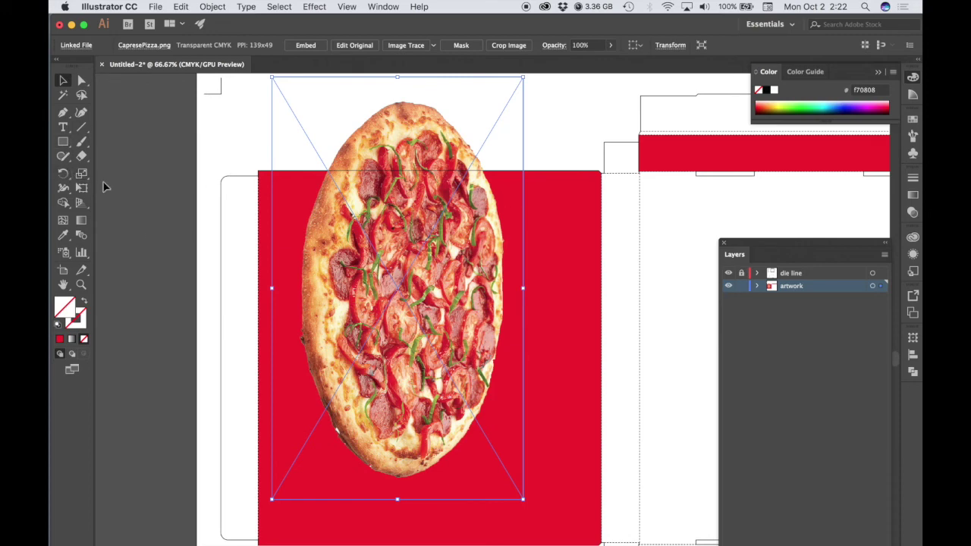
Draw a rectangle from the red panel's top edge down over the pizza
click(65, 142)
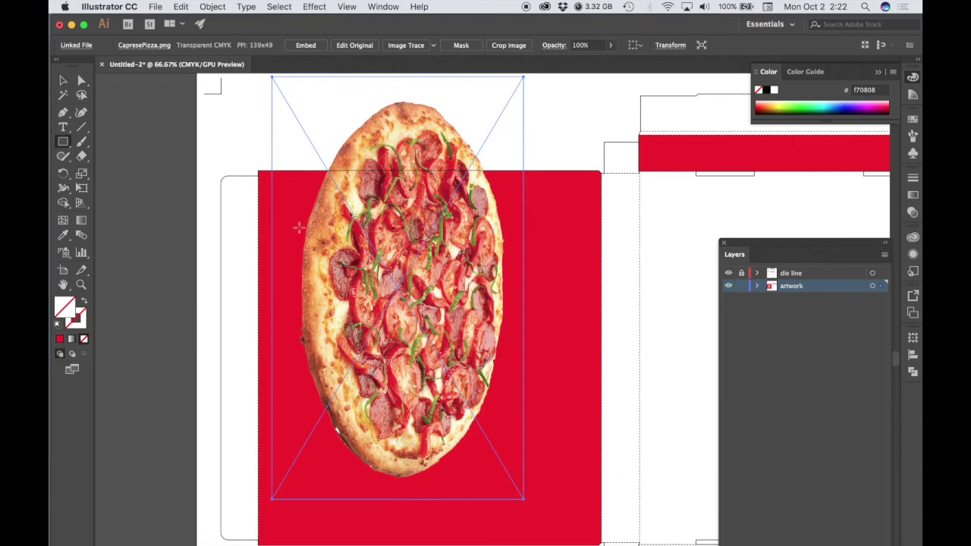
click(303, 173)
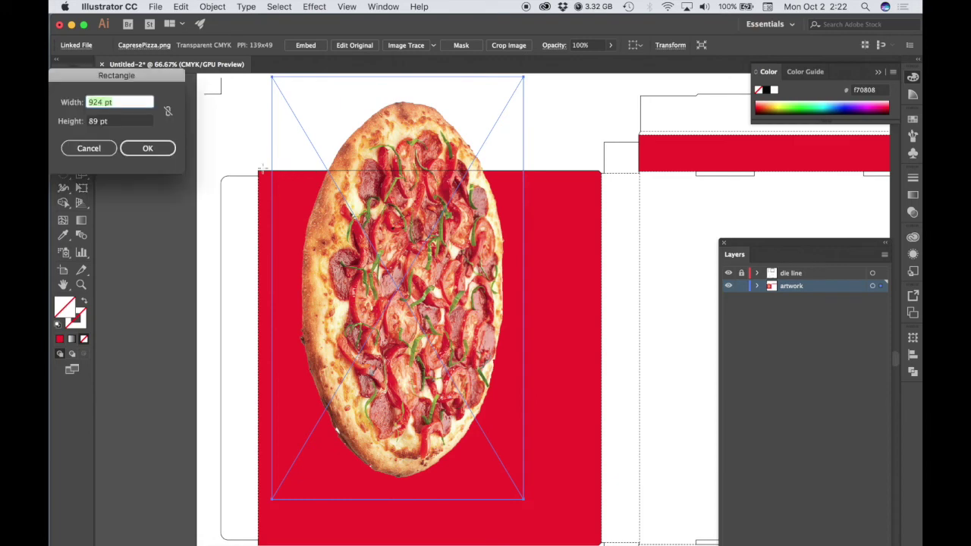
click(86, 149)
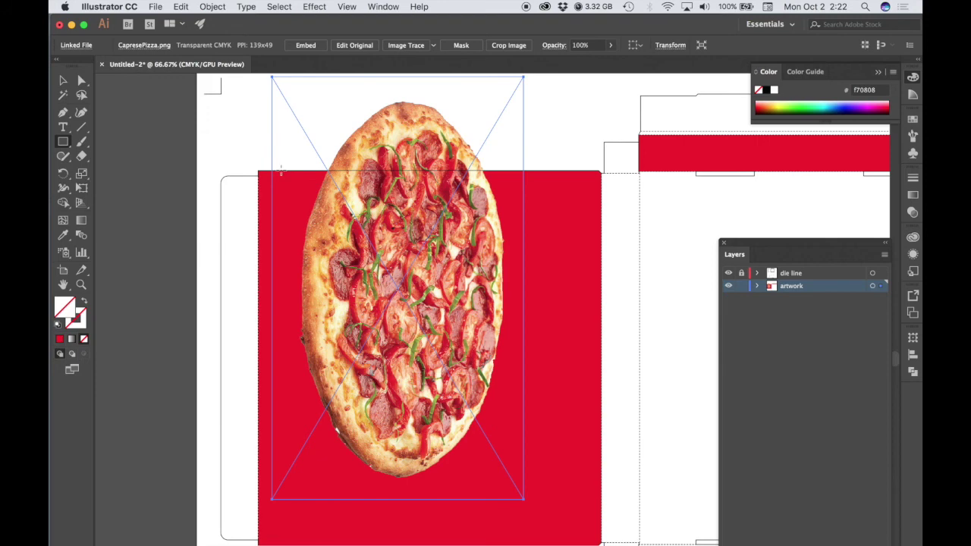
drag(281, 170, 531, 499)
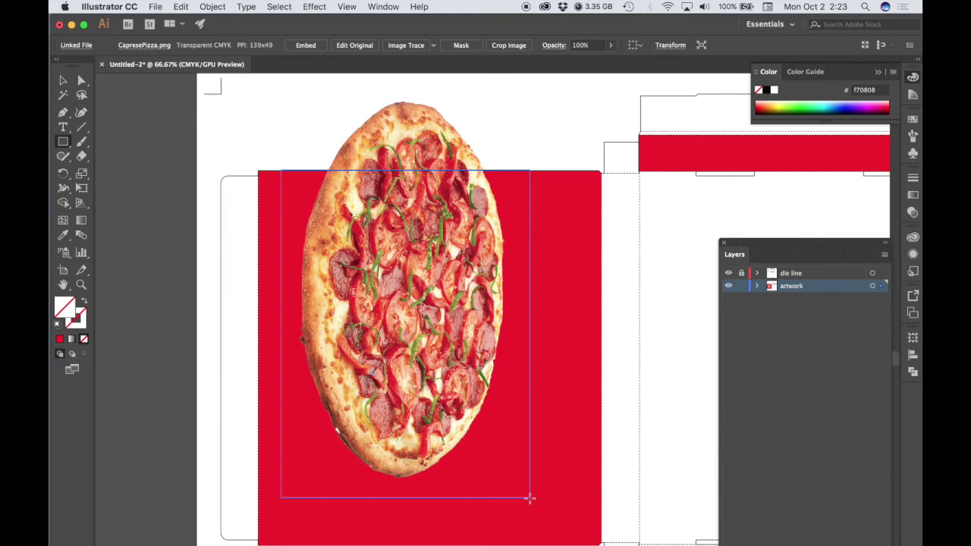
drag(530, 499, 529, 498)
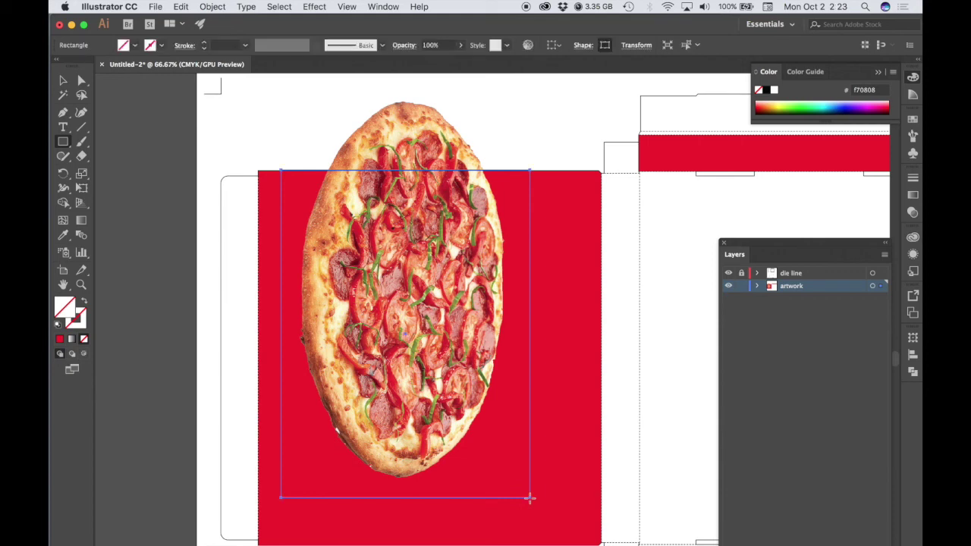
Select the rectangle together with the pizza and make a clipping mask
click(64, 81)
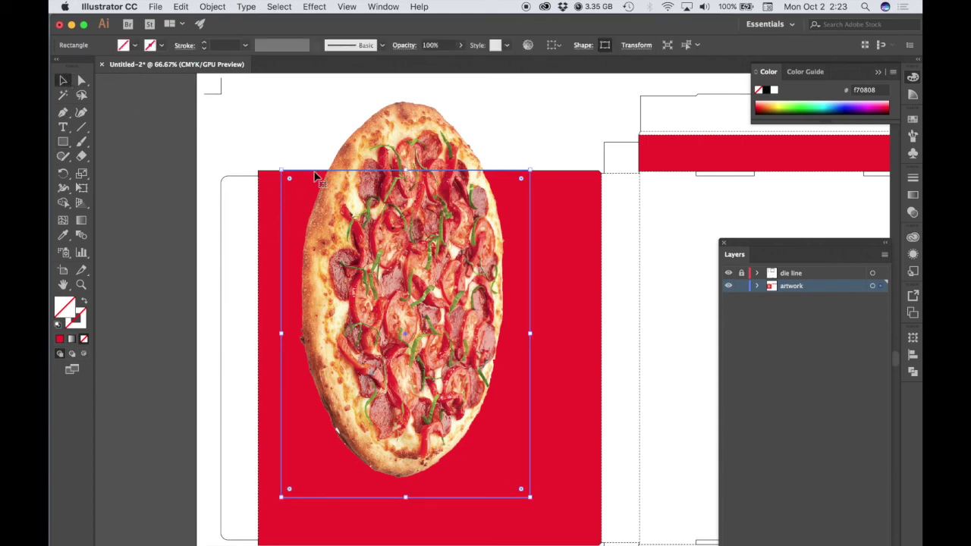
shift+click(400, 145)
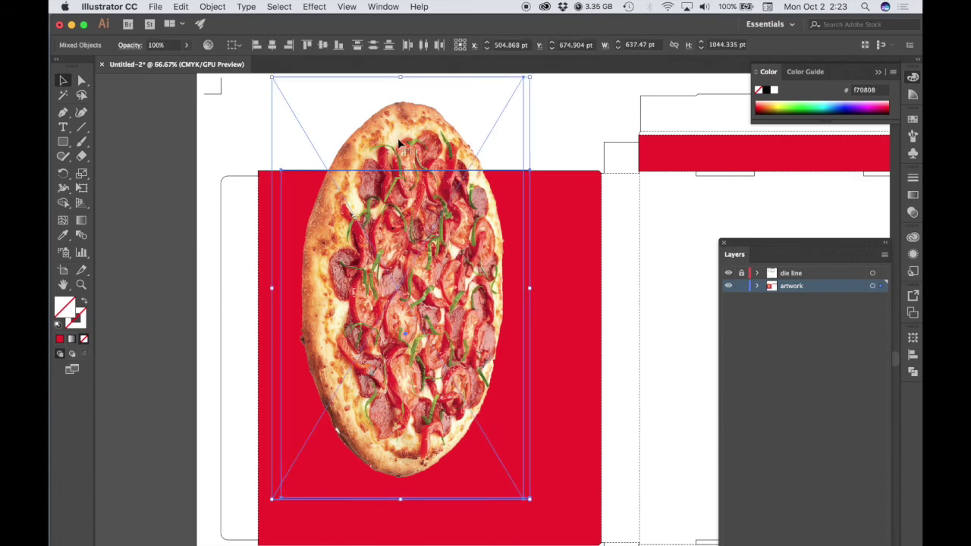
right_click(400, 144)
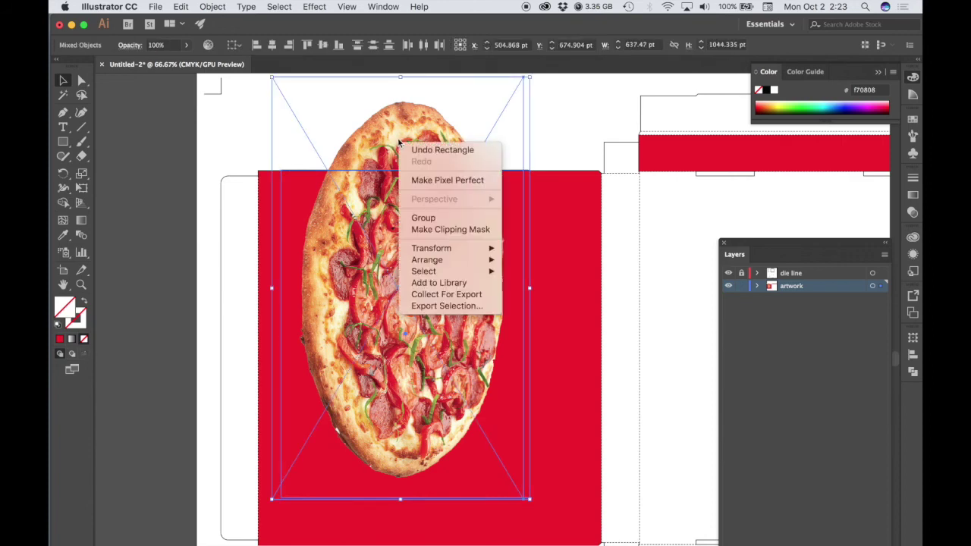
click(443, 234)
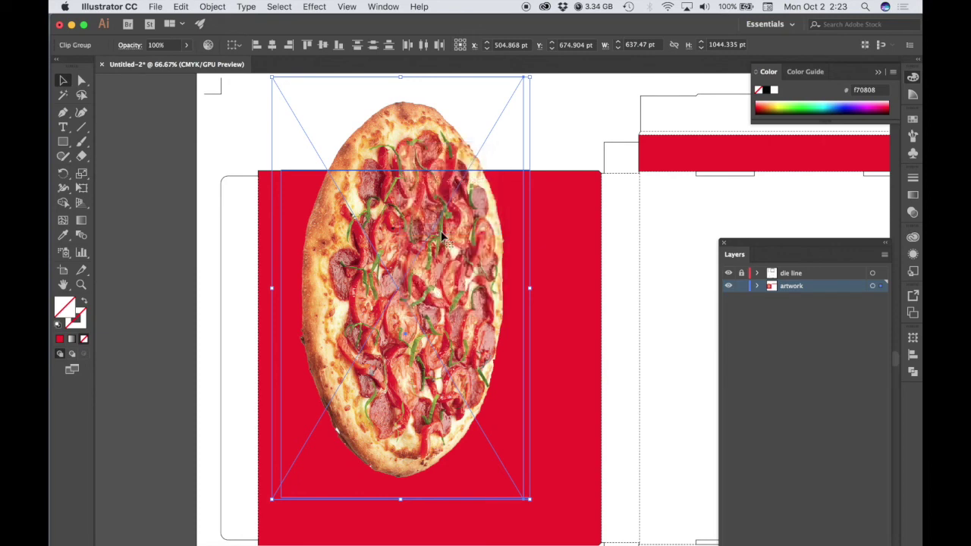
click(278, 167)
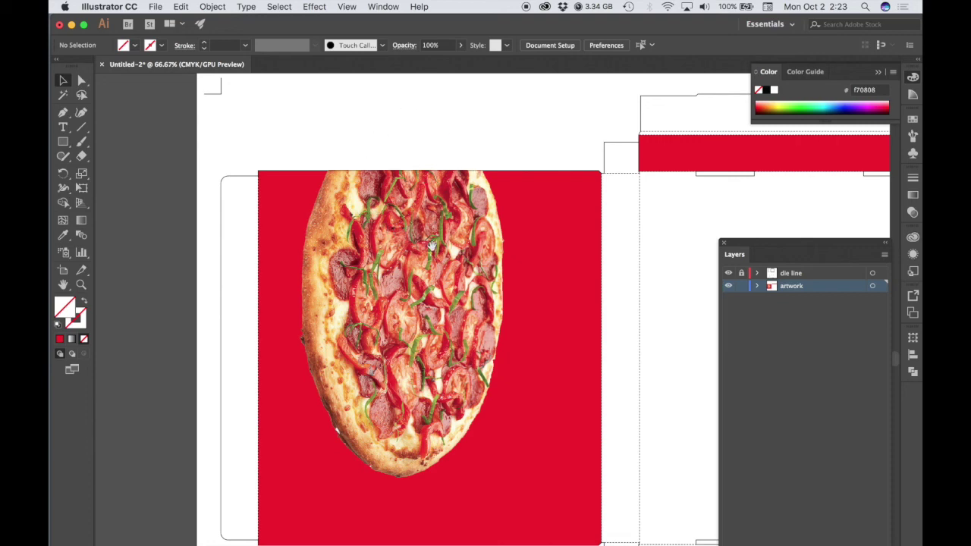
Move the clipped pizza slightly down and left on the red panel
scroll(428, 243, down, 3)
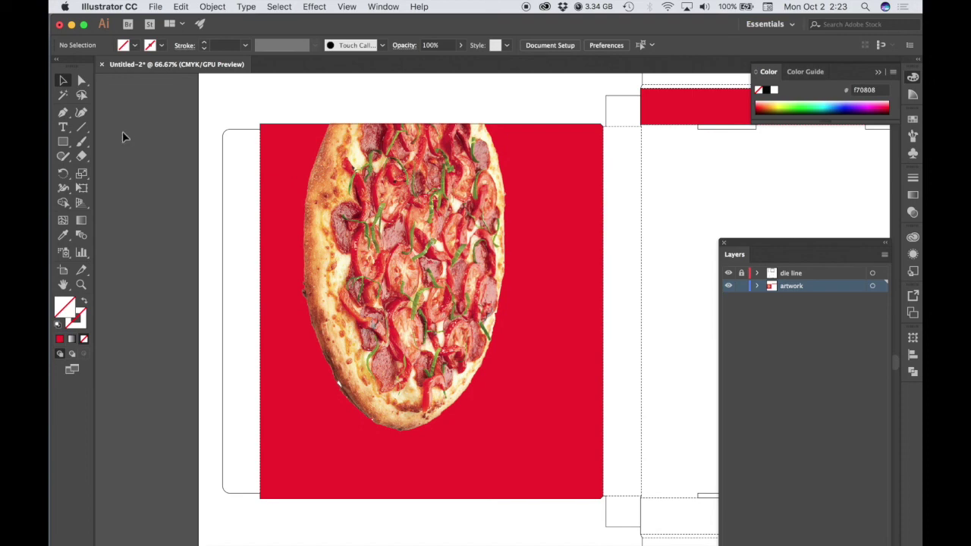
click(384, 221)
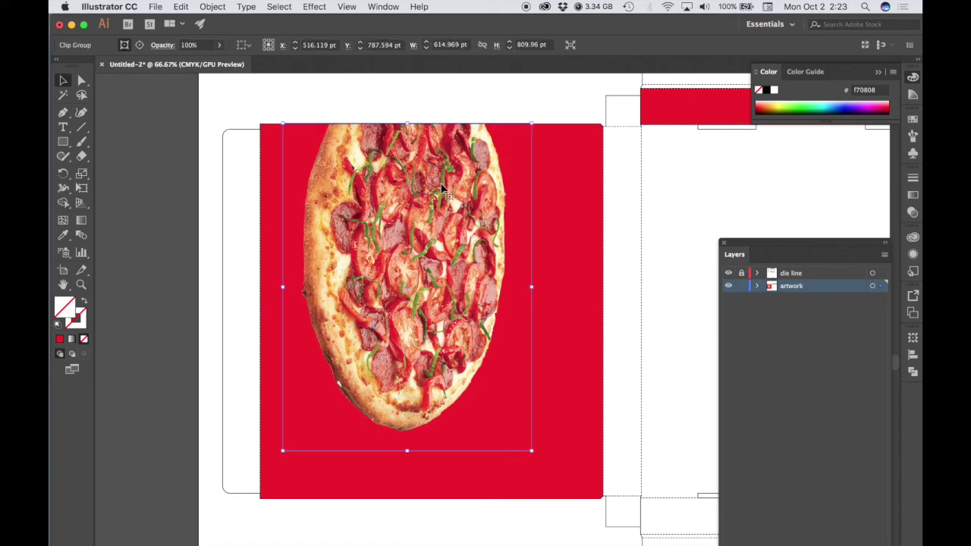
drag(431, 156, 412, 192)
drag(437, 286, 431, 273)
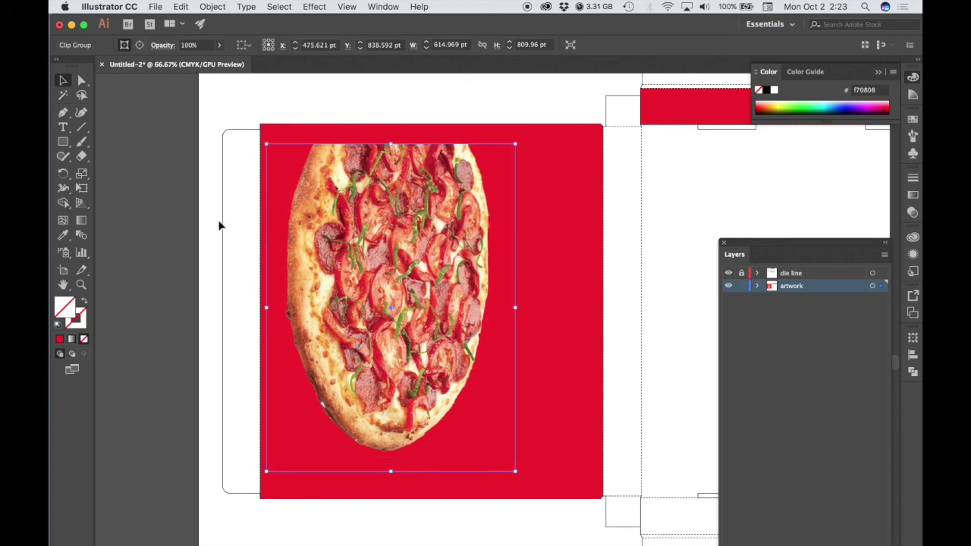
click(219, 225)
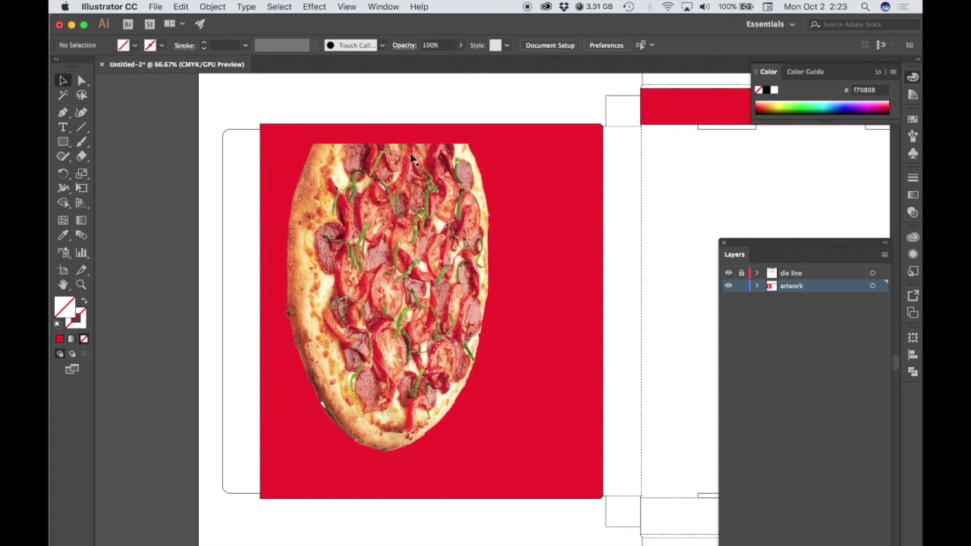
Release the clipping mask so the full pizza shows again
click(410, 222)
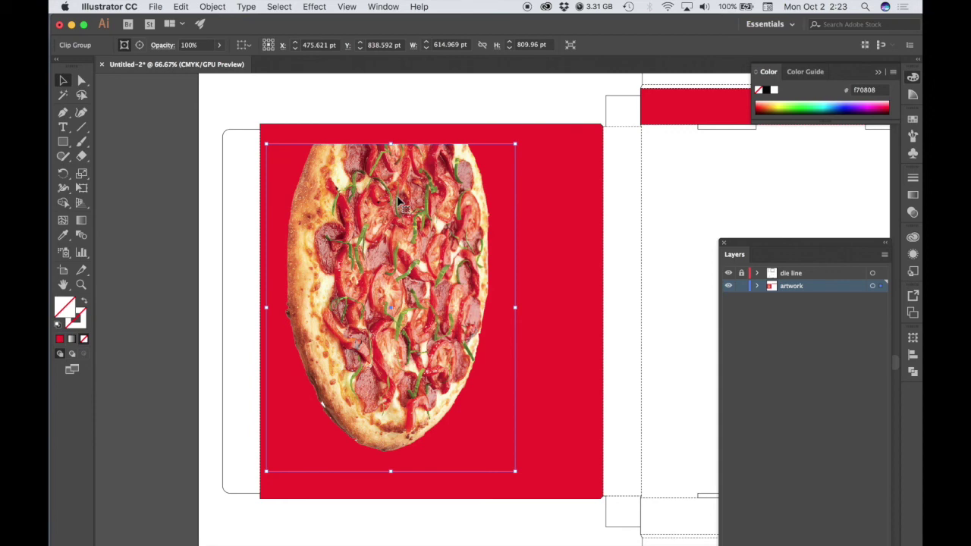
click(282, 210)
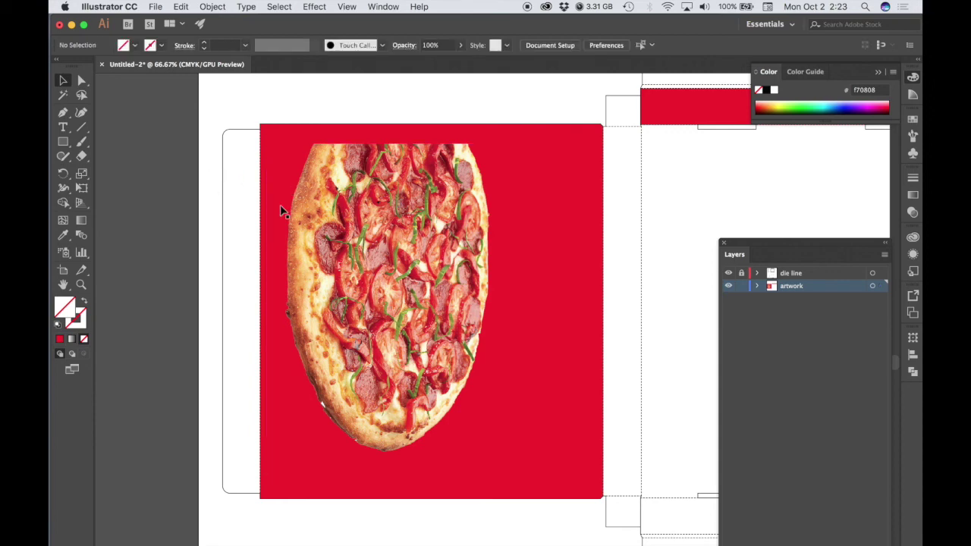
click(388, 186)
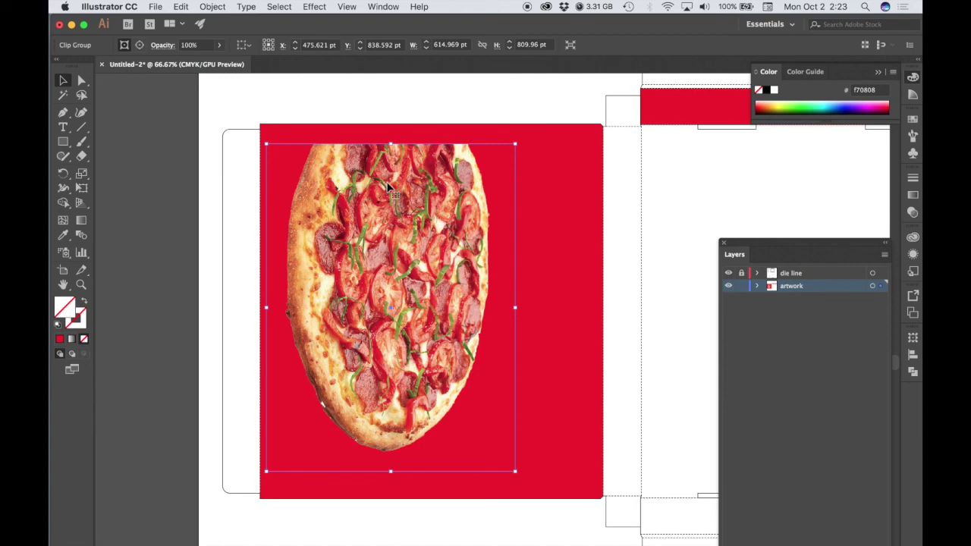
right_click(388, 186)
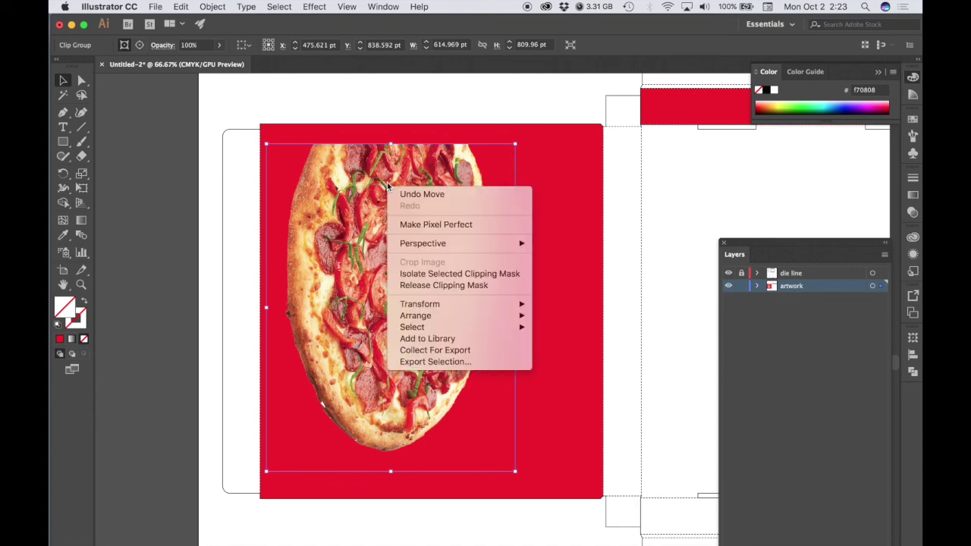
click(432, 286)
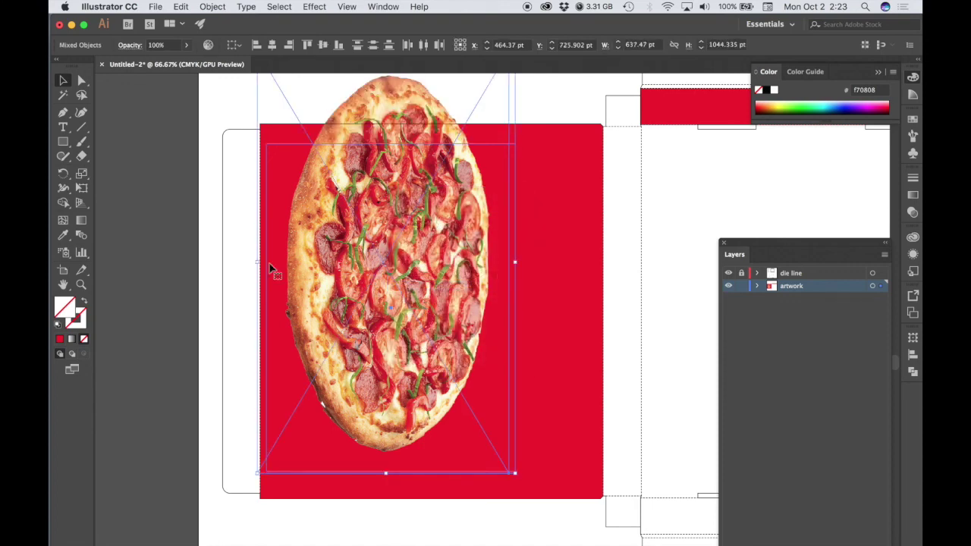
click(204, 245)
Reposition the pizza slightly lower on the red lid panel
drag(396, 230, 425, 275)
drag(464, 331, 436, 305)
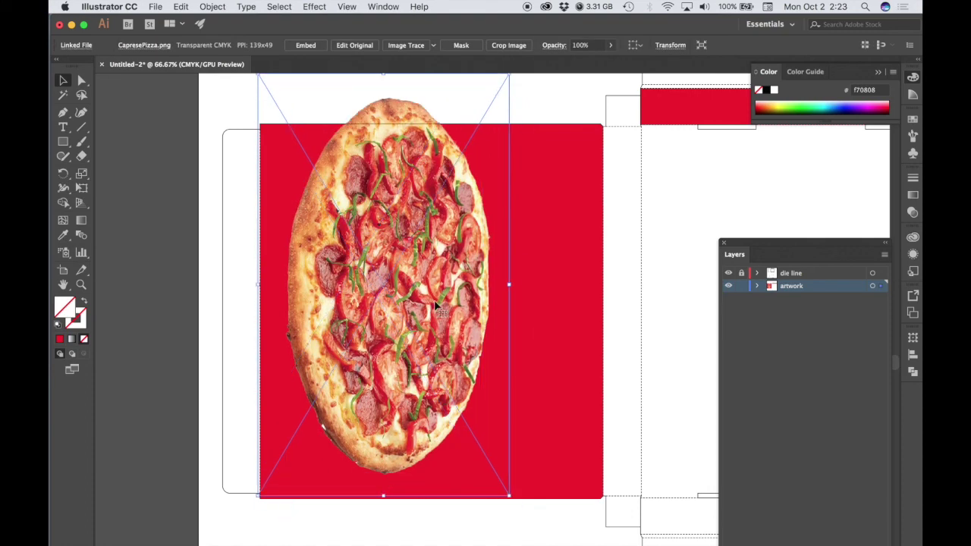
scroll(437, 305, up, 5)
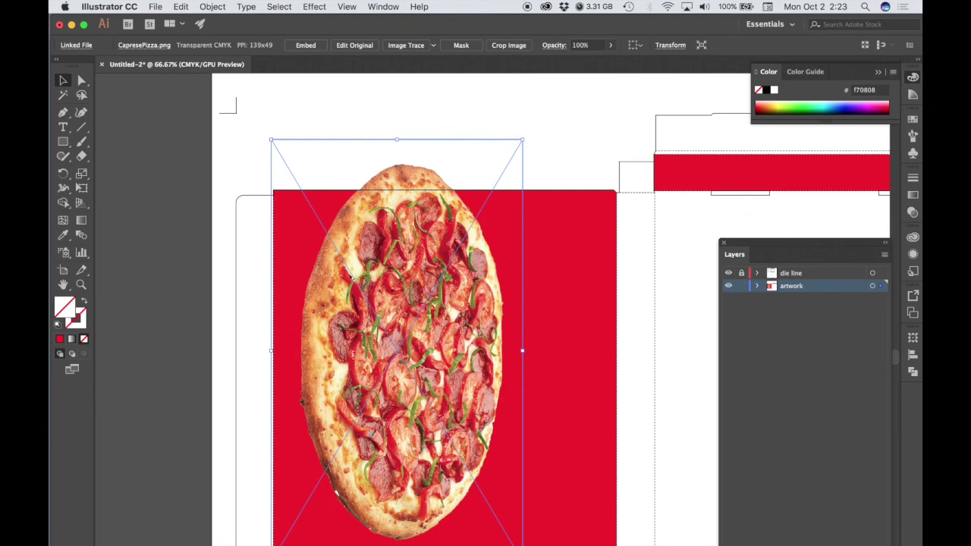
drag(463, 328, 457, 347)
scroll(446, 359, down, 3)
click(198, 288)
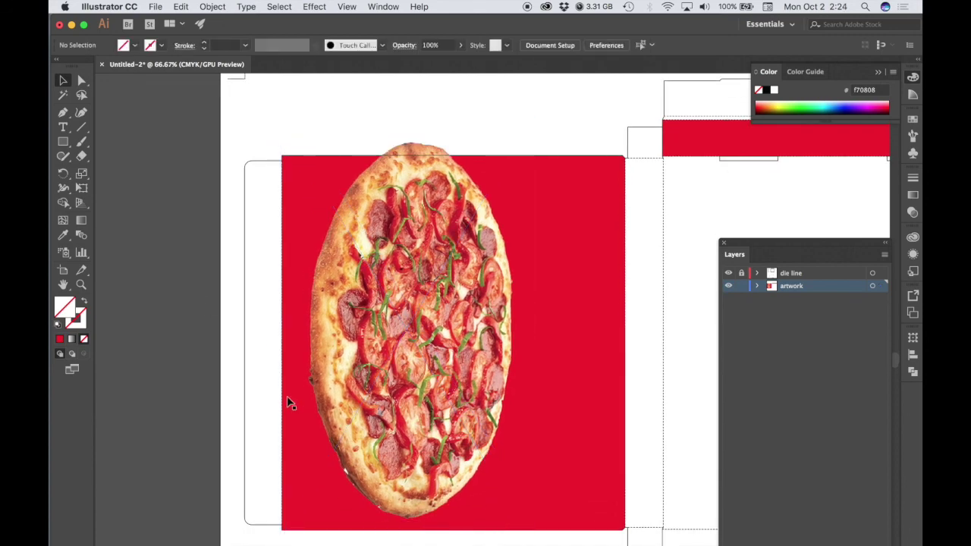
Draw a new rectangle from the panel's top edge and clip the pizza to it
click(63, 142)
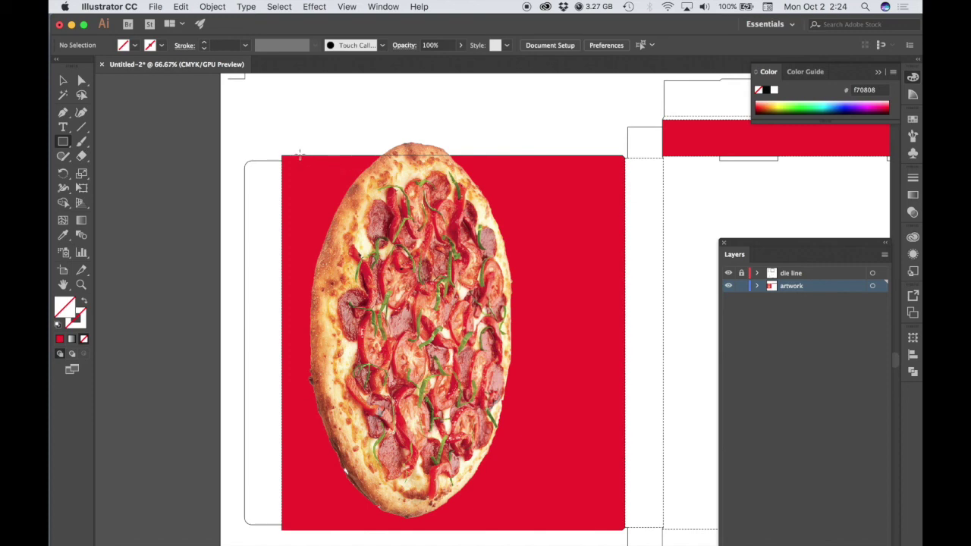
drag(299, 157, 528, 525)
key(v)
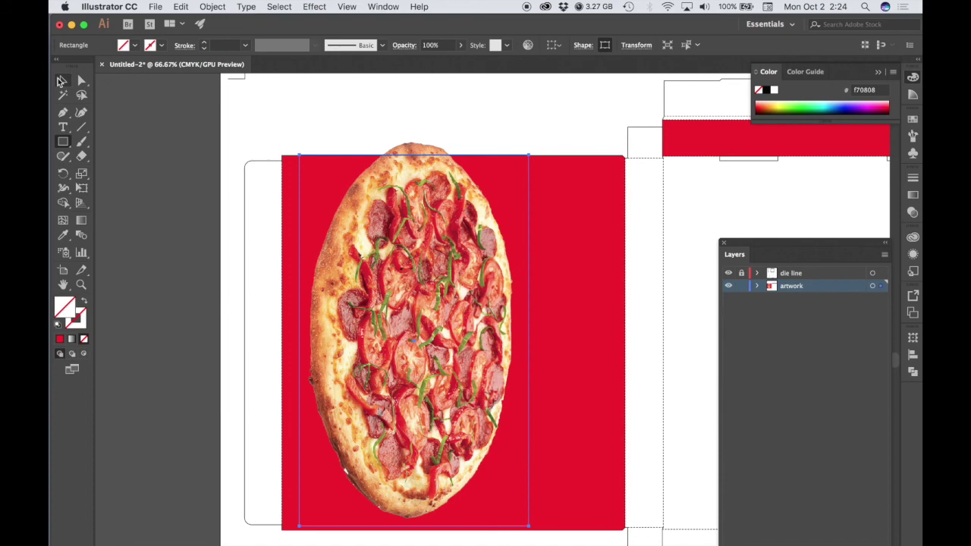
shift+click(412, 150)
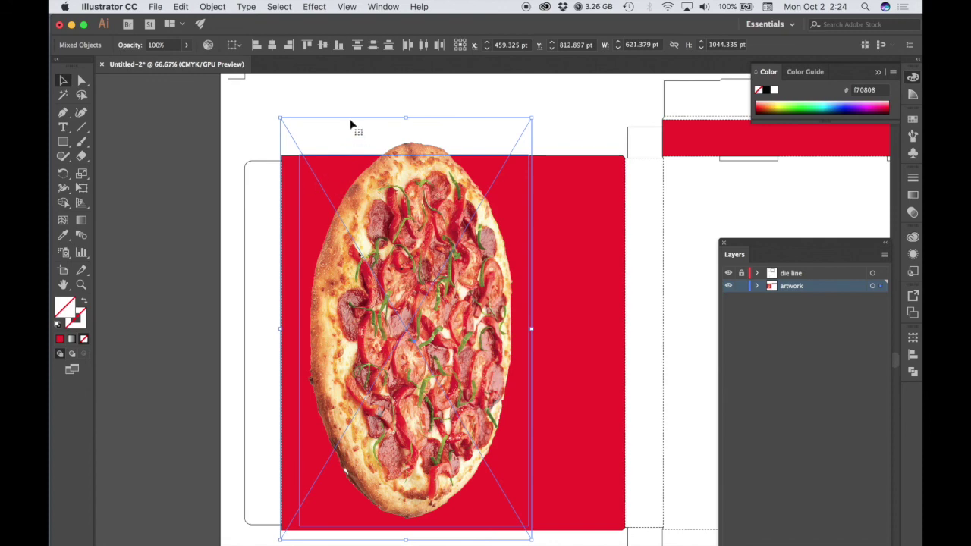
right_click(429, 203)
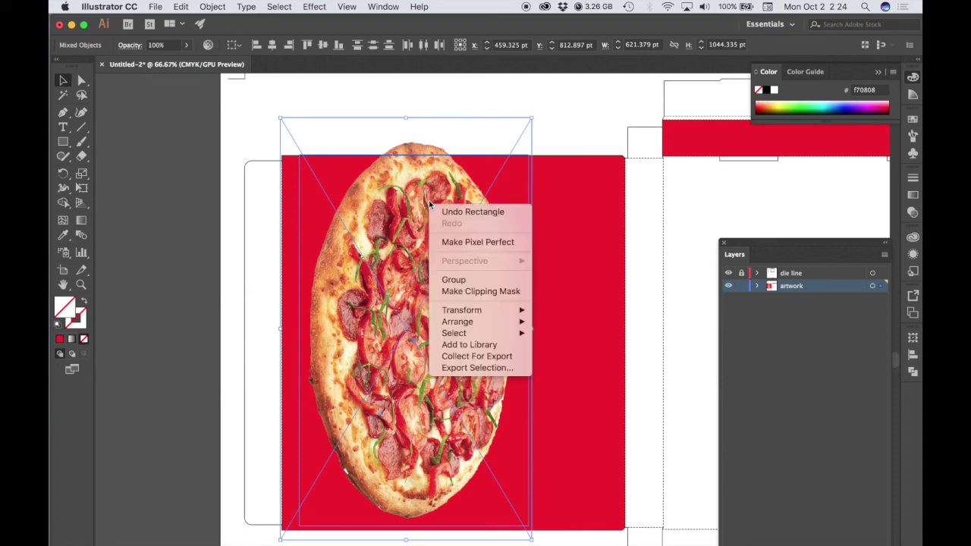
click(463, 292)
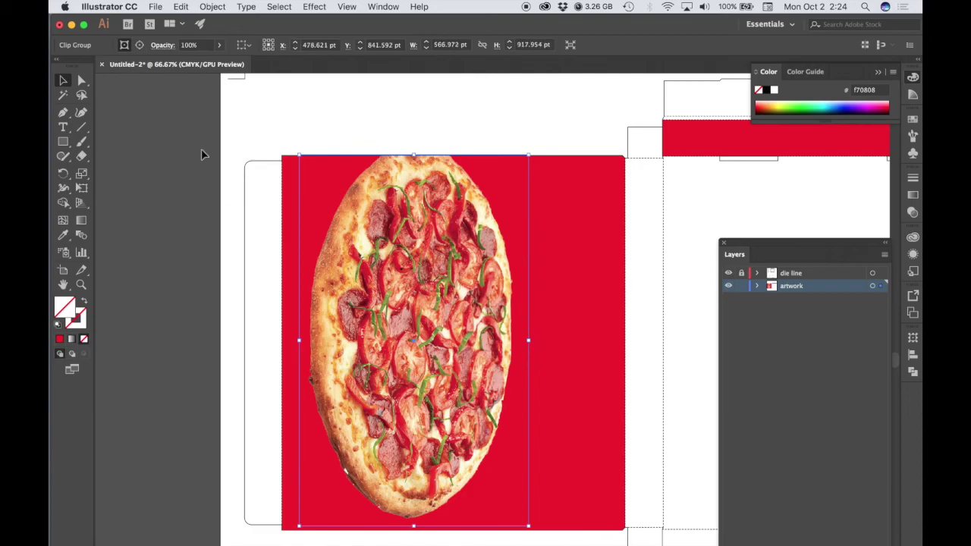